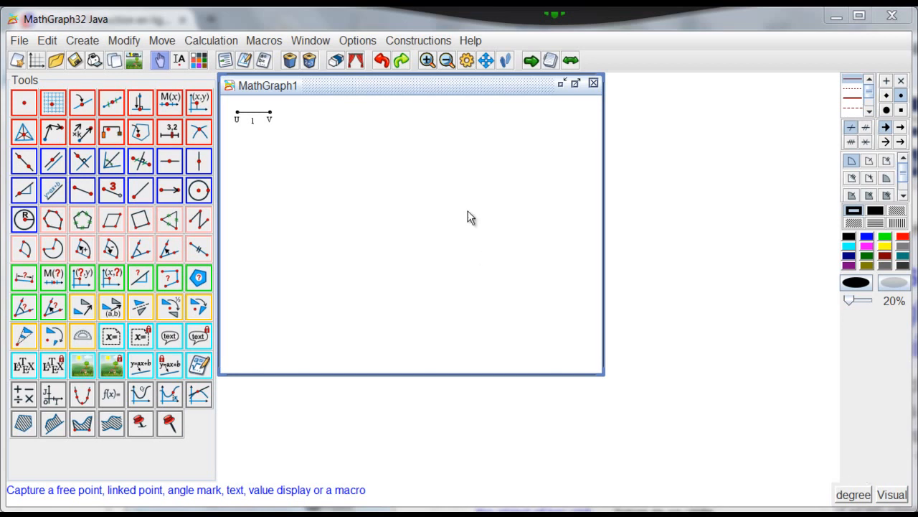
Step: Change the user level in the preferences to the second level offered
{"action": "left_click", "coordinate": [351, 43]}
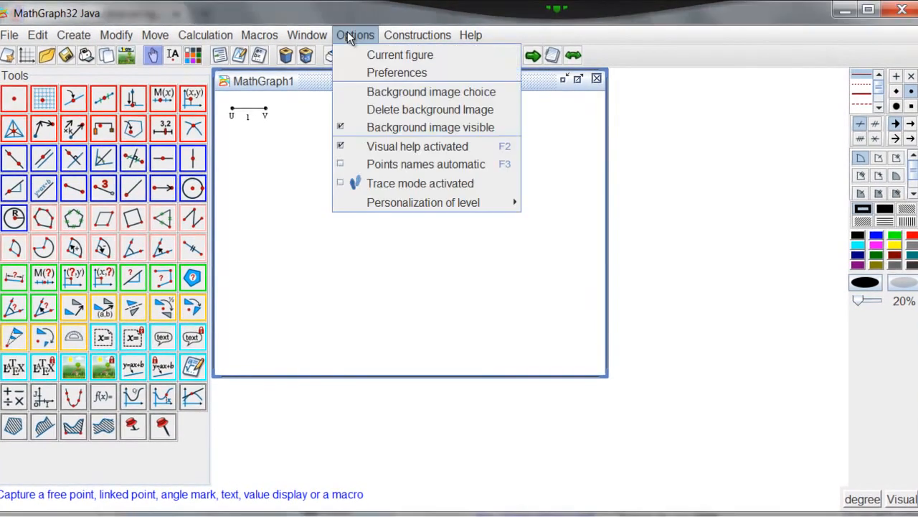
{"action": "left_click", "coordinate": [391, 73]}
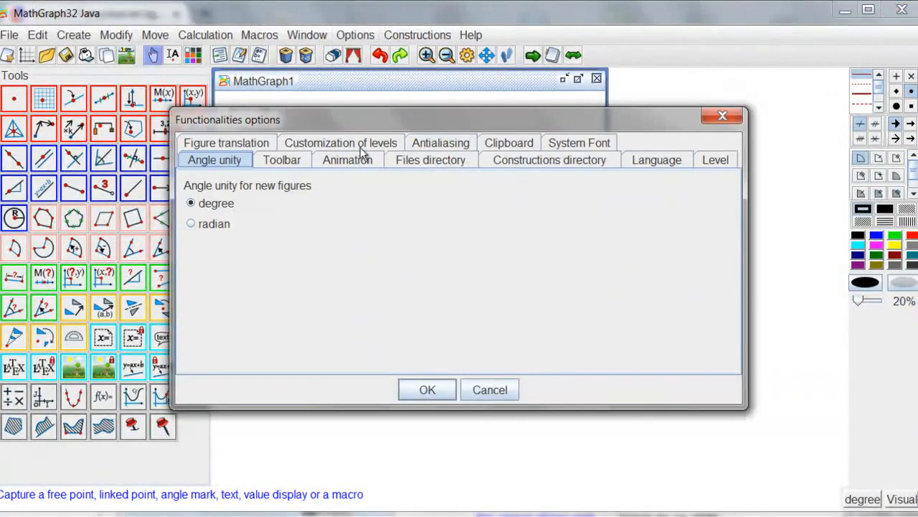
{"action": "left_click", "coordinate": [717, 160]}
{"action": "left_click", "coordinate": [208, 223]}
{"action": "left_click", "coordinate": [428, 391]}
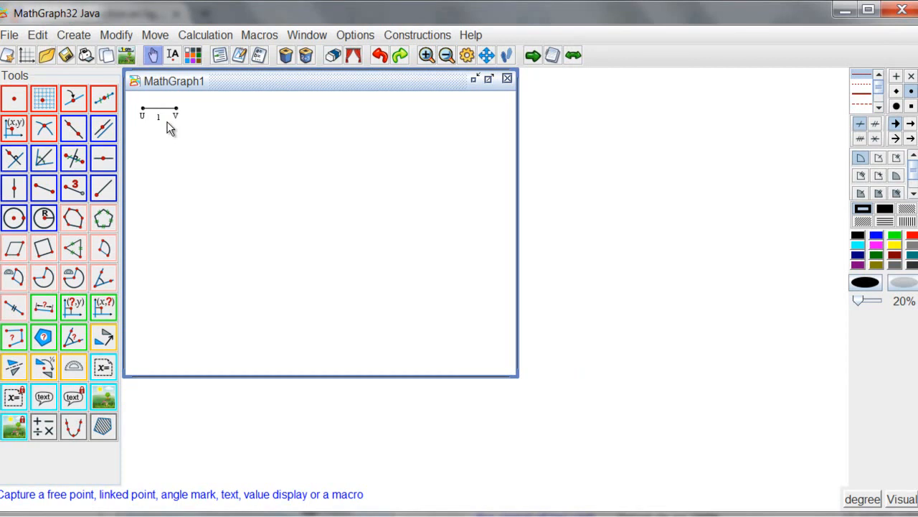
Step: Create a free point B in the lower part of the figure and draw a horizontal line through it
{"action": "left_click", "coordinate": [14, 101]}
{"action": "left_click", "coordinate": [238, 288]}
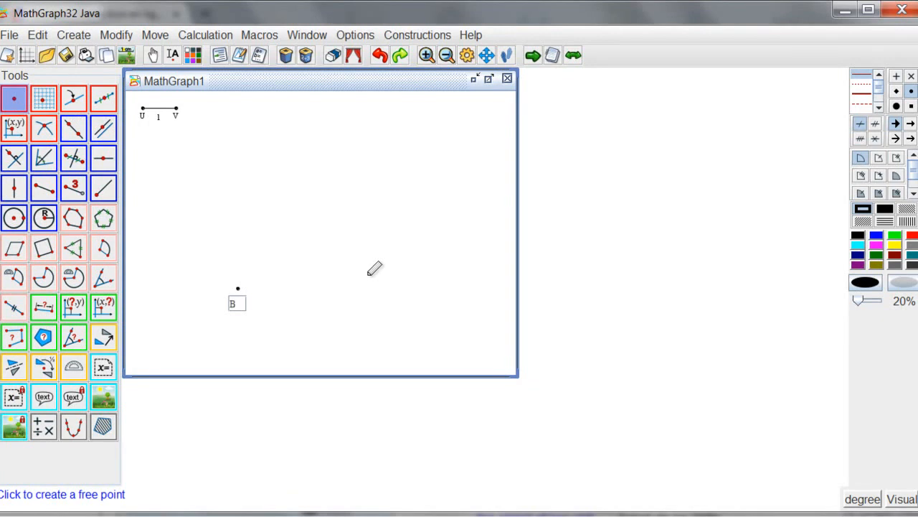
{"action": "type", "text": "B"}
{"action": "key", "text": "Return"}
{"action": "left_click", "coordinate": [102, 159]}
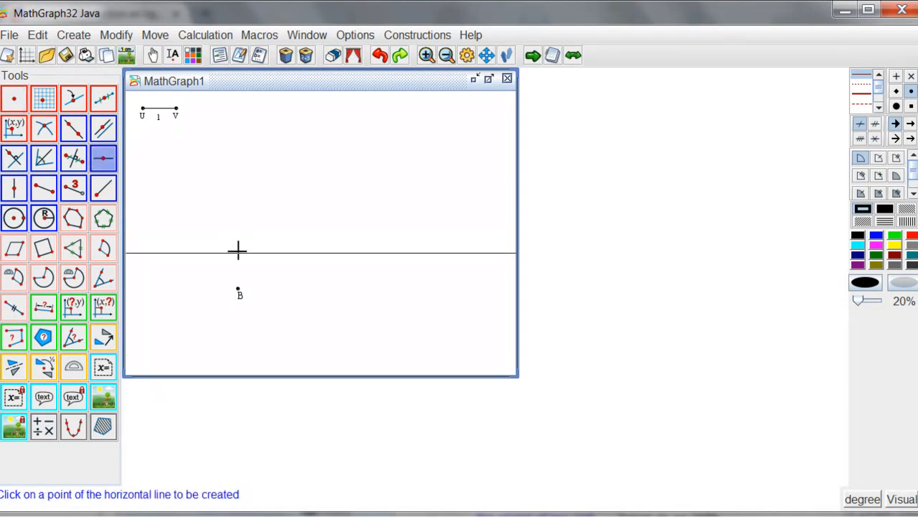
{"action": "left_click", "coordinate": [241, 290]}
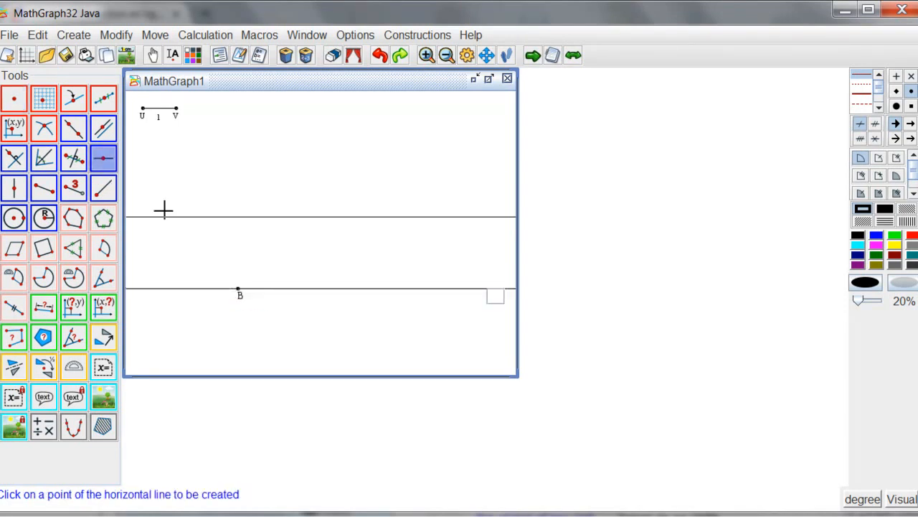
Step: Place a linked point C on the horizontal line to the right of B
{"action": "left_click", "coordinate": [68, 102]}
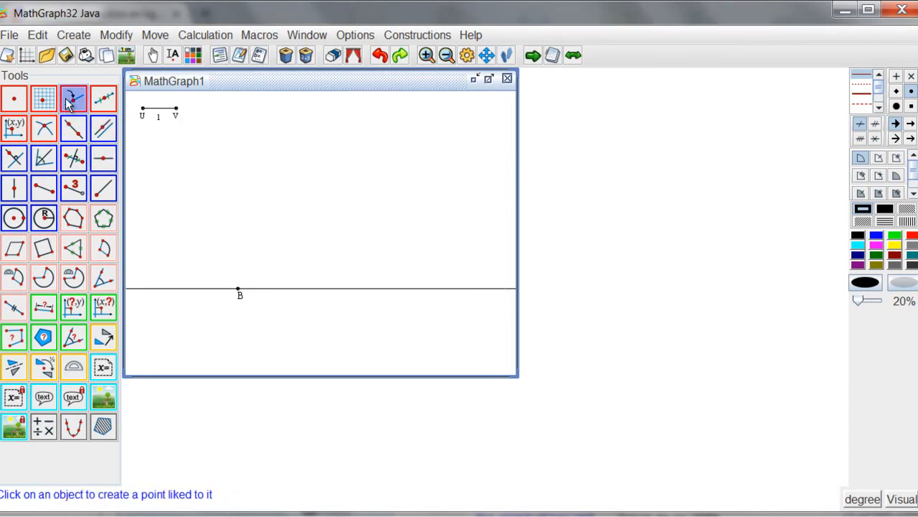
{"action": "left_click", "coordinate": [392, 289]}
{"action": "key", "text": "Return"}
Step: Construct a direct equilateral triangle from B and C and name its third vertex A
{"action": "left_click", "coordinate": [74, 248]}
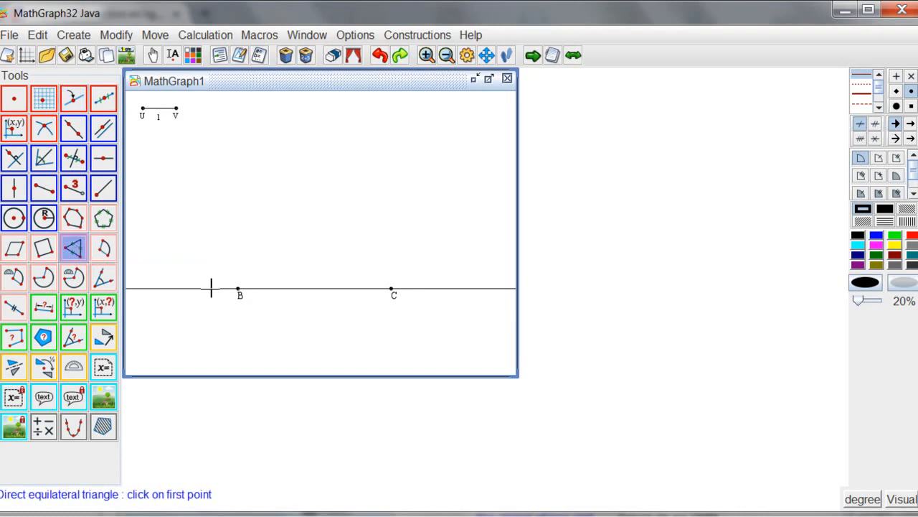
{"action": "left_click", "coordinate": [238, 288]}
{"action": "left_click", "coordinate": [392, 288]}
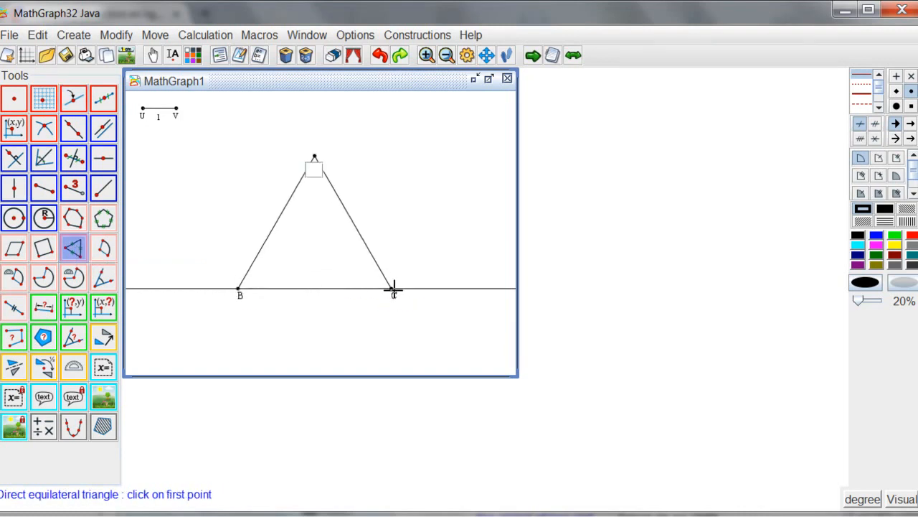
{"action": "key", "text": "Return"}
Step: Move the labels of B and C below the horizontal line and the label of A above its vertex
{"action": "left_click", "coordinate": [153, 56]}
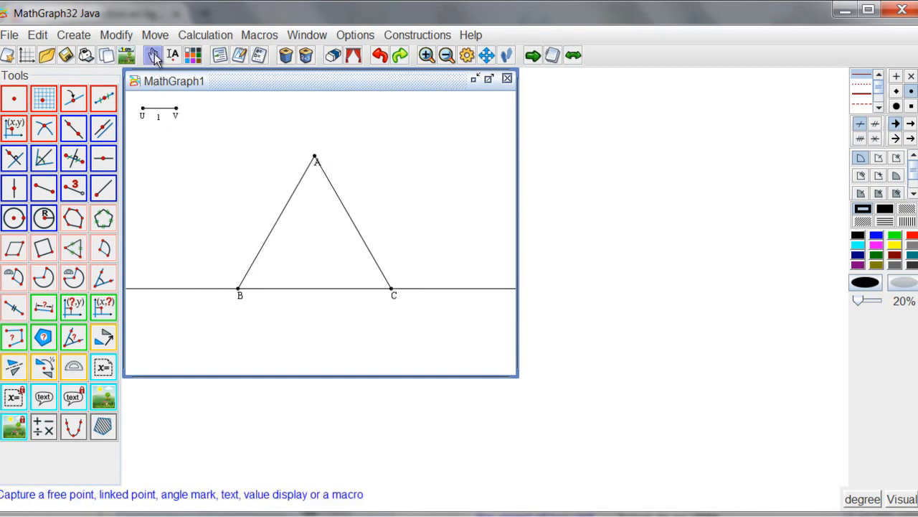
{"action": "left_click_drag", "start_coordinate": [242, 299], "coordinate": [239, 302]}
{"action": "left_click_drag", "start_coordinate": [404, 303], "coordinate": [398, 310]}
{"action": "left_click_drag", "start_coordinate": [318, 167], "coordinate": [316, 148]}
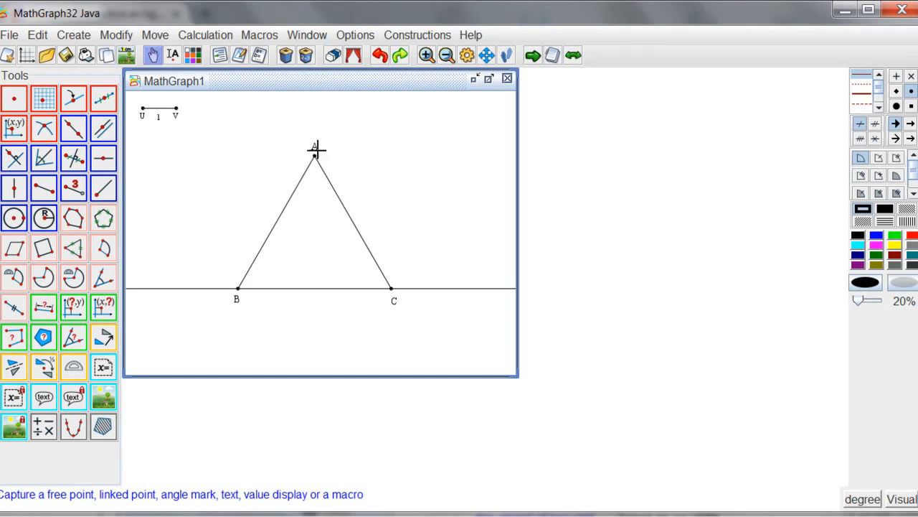
Step: Mask the triangle's three side segments AB, AC and BC, keeping the horizontal line
{"action": "left_click", "coordinate": [333, 56]}
{"action": "left_click", "coordinate": [272, 234]}
{"action": "left_click", "coordinate": [351, 219]}
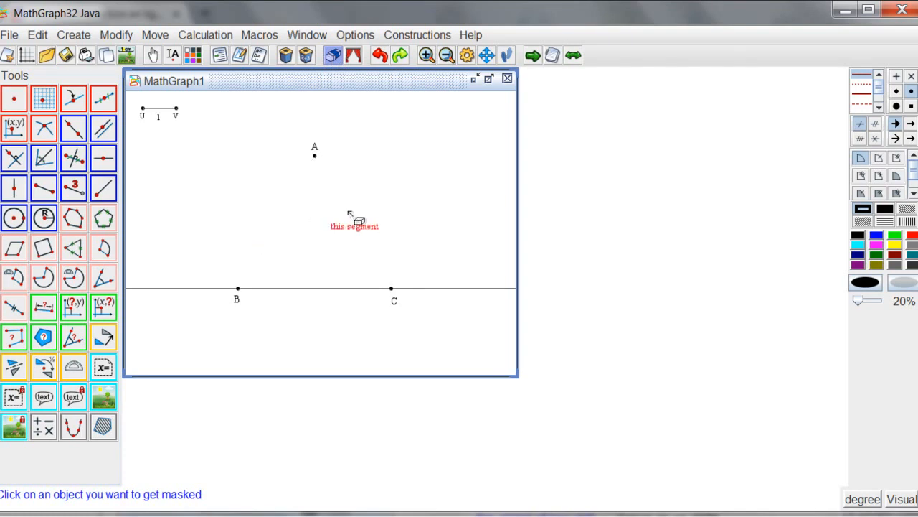
{"action": "left_click", "coordinate": [314, 302]}
{"action": "left_click", "coordinate": [443, 261]}
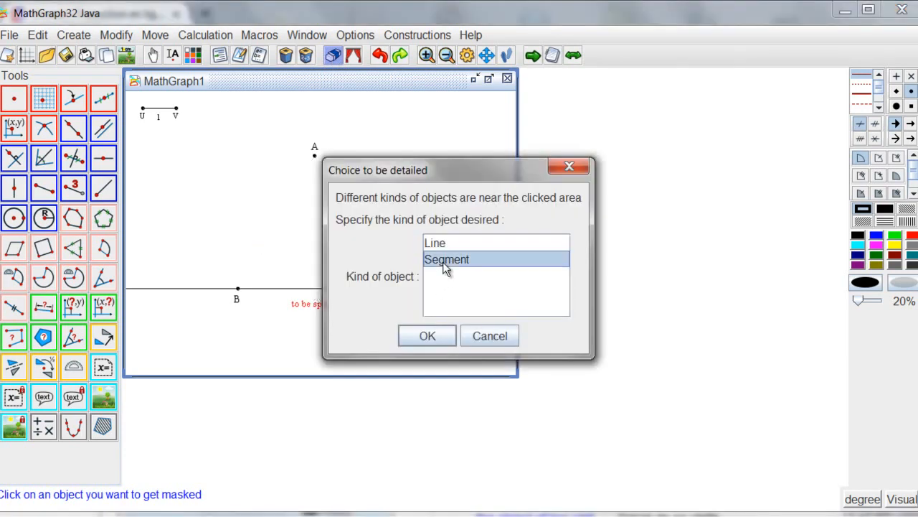
{"action": "left_click", "coordinate": [428, 336]}
Step: Draw lines through two points along the triangle sides AB and AC
{"action": "left_click", "coordinate": [95, 133]}
{"action": "left_click", "coordinate": [74, 131]}
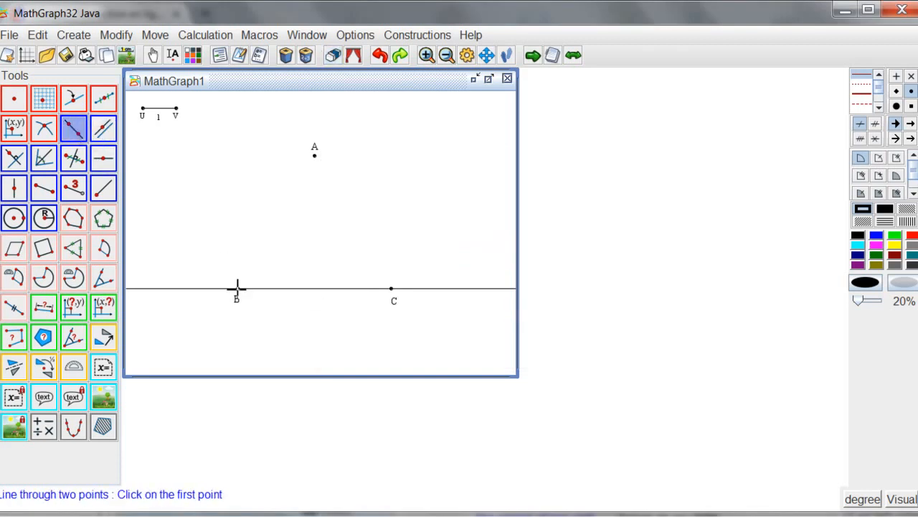
{"action": "left_click", "coordinate": [313, 154]}
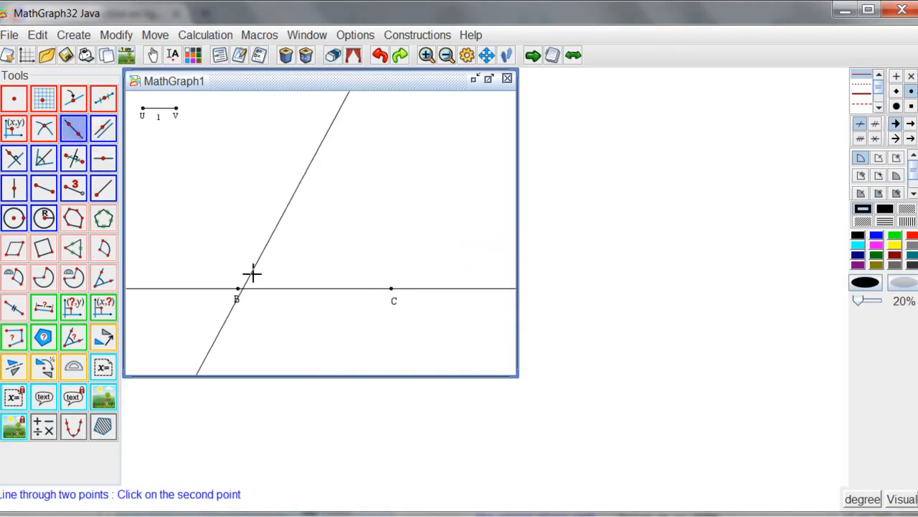
{"action": "left_click", "coordinate": [238, 289]}
{"action": "left_click", "coordinate": [314, 154]}
{"action": "left_click", "coordinate": [391, 288]}
Step: Create a free point named M inside the triangle
{"action": "left_click", "coordinate": [15, 99]}
{"action": "left_click", "coordinate": [295, 236]}
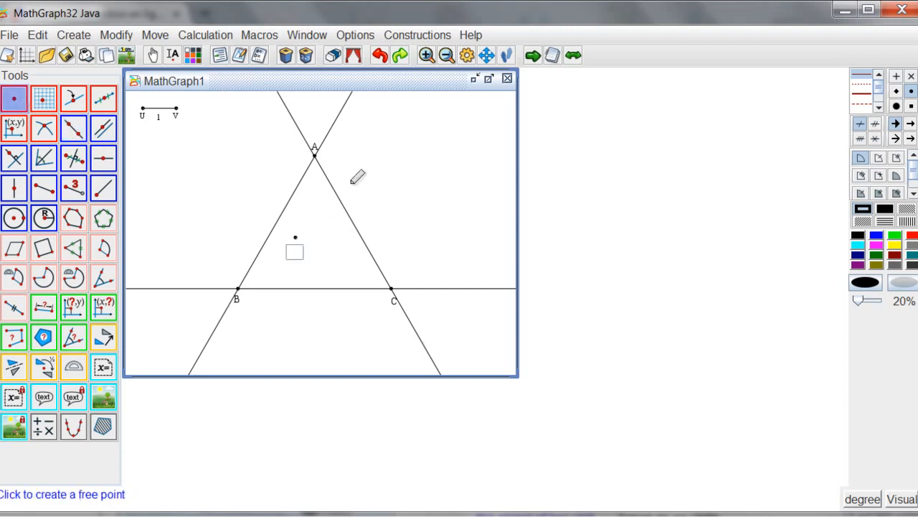
{"action": "key", "text": "Return"}
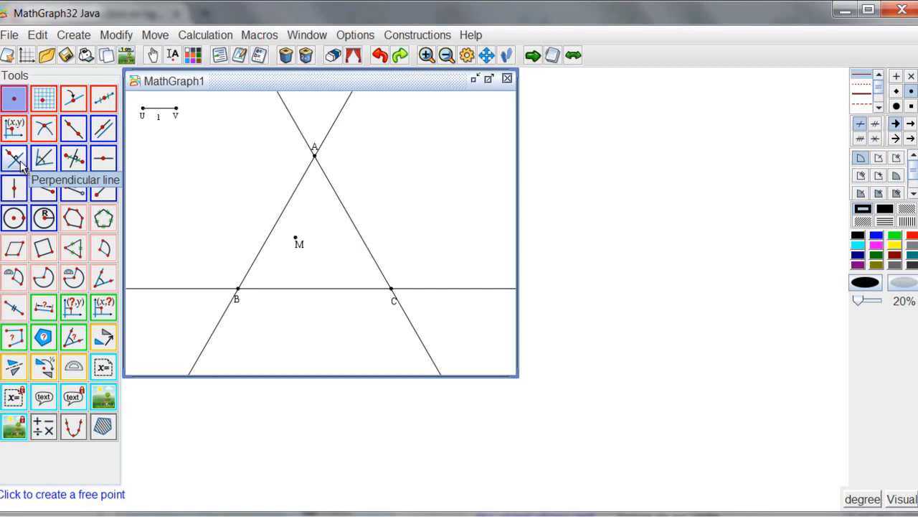
Step: Draw the perpendicular to line AB through M and name their intersection point K
{"action": "left_click", "coordinate": [20, 164]}
{"action": "left_click", "coordinate": [279, 235]}
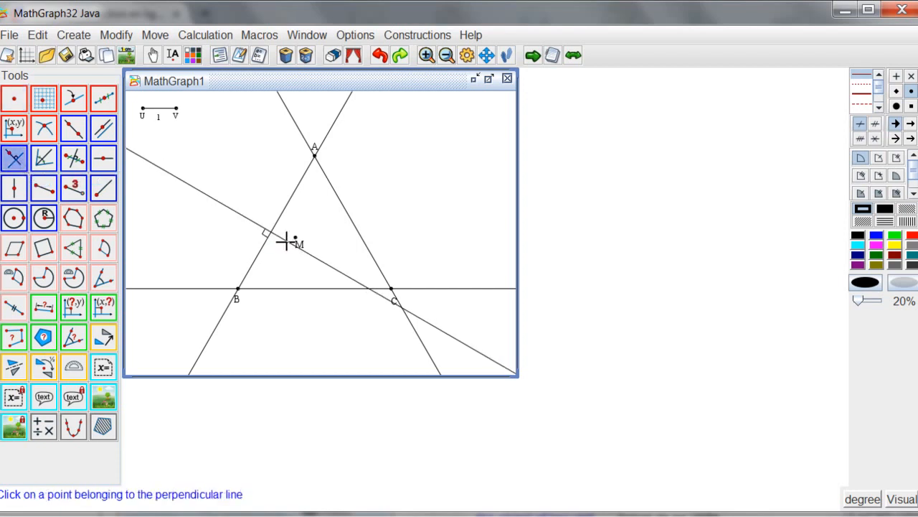
{"action": "left_click", "coordinate": [296, 239]}
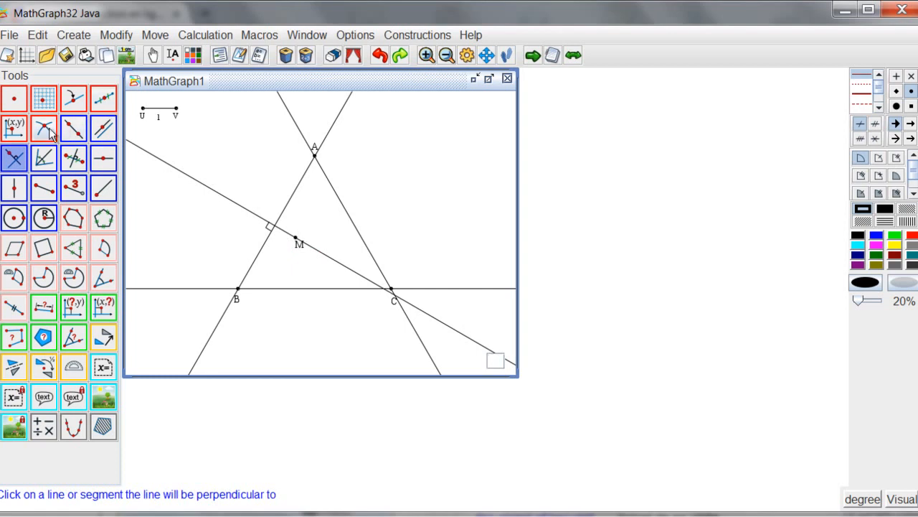
{"action": "left_click", "coordinate": [44, 128]}
{"action": "left_click", "coordinate": [274, 226]}
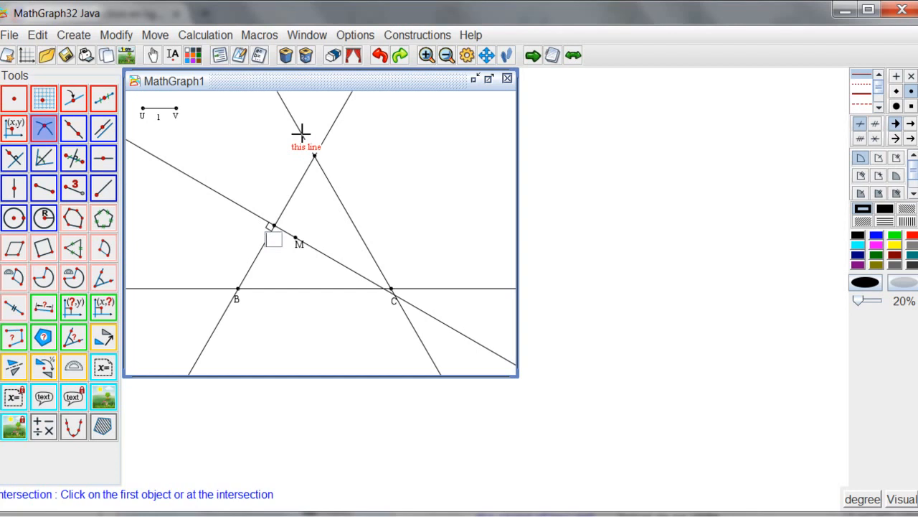
{"action": "key", "text": "Return"}
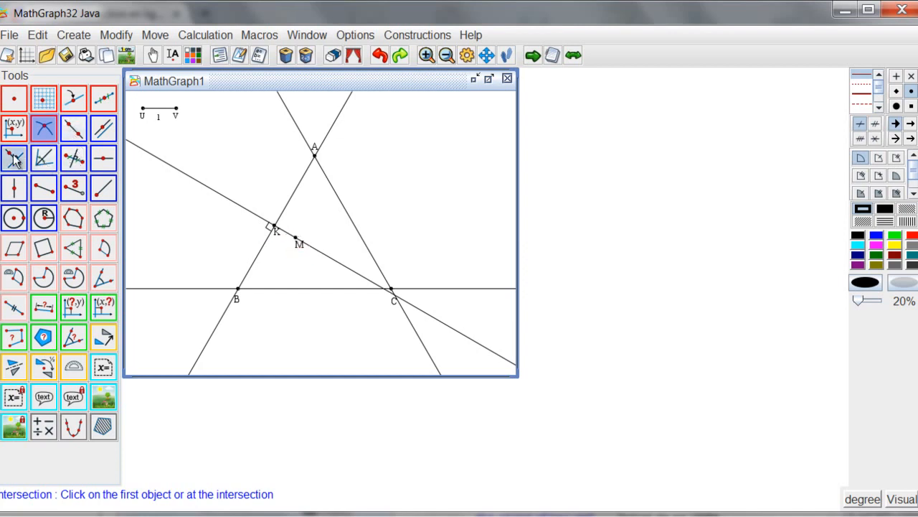
Step: Draw the perpendicular to line AC through M and name their intersection point J
{"action": "left_click", "coordinate": [14, 158]}
{"action": "left_click", "coordinate": [349, 213]}
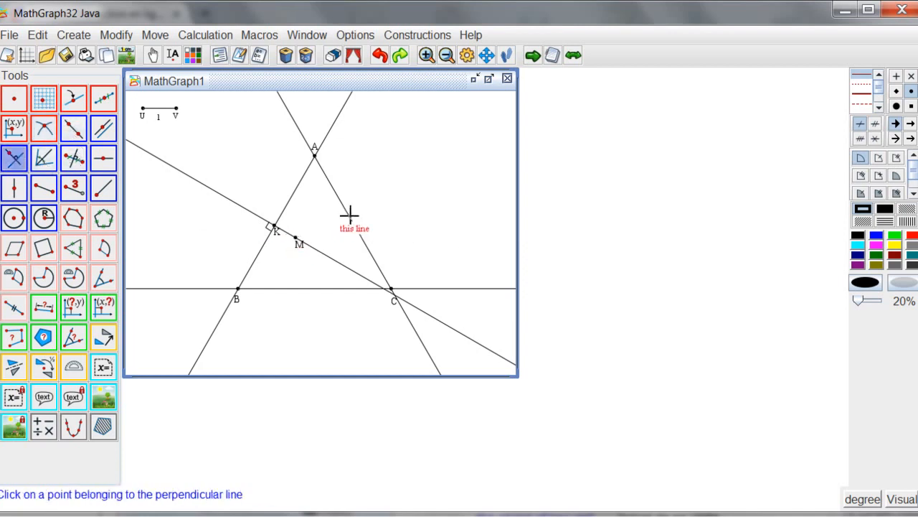
{"action": "left_click", "coordinate": [298, 238]}
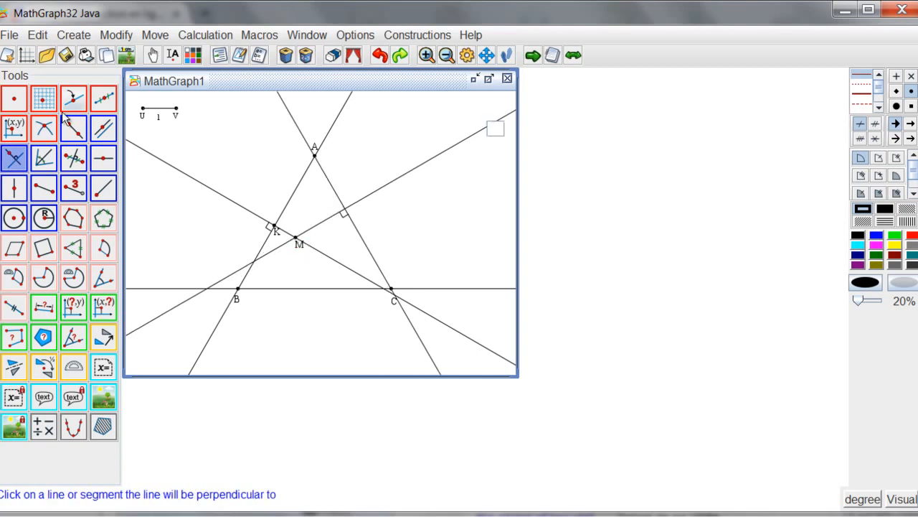
{"action": "left_click", "coordinate": [43, 128]}
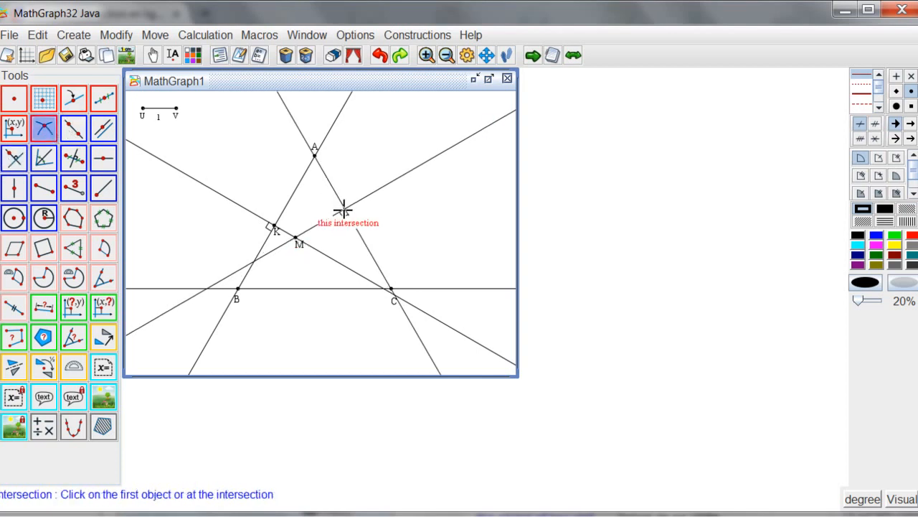
{"action": "left_click", "coordinate": [348, 211]}
{"action": "type", "text": "J"}
{"action": "key", "text": "Return"}
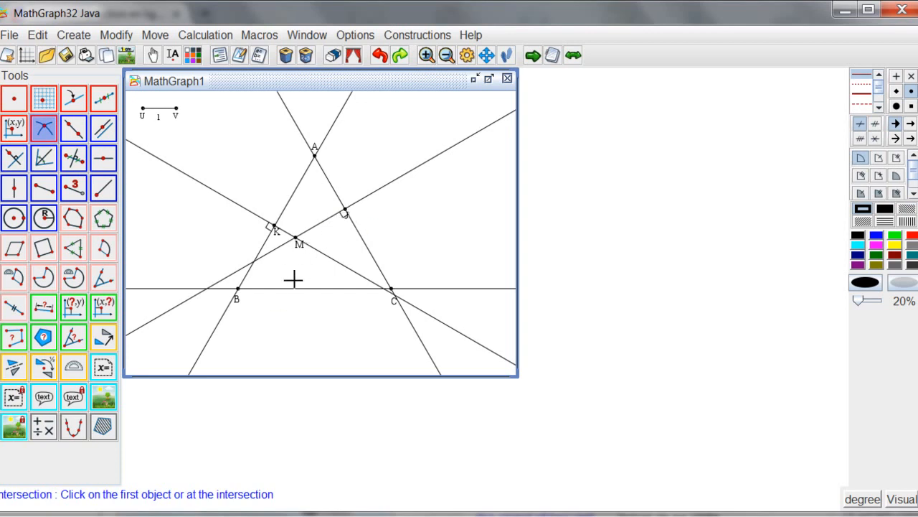
Step: Draw the perpendicular to line BC through M and name their intersection point I
{"action": "left_click", "coordinate": [71, 166]}
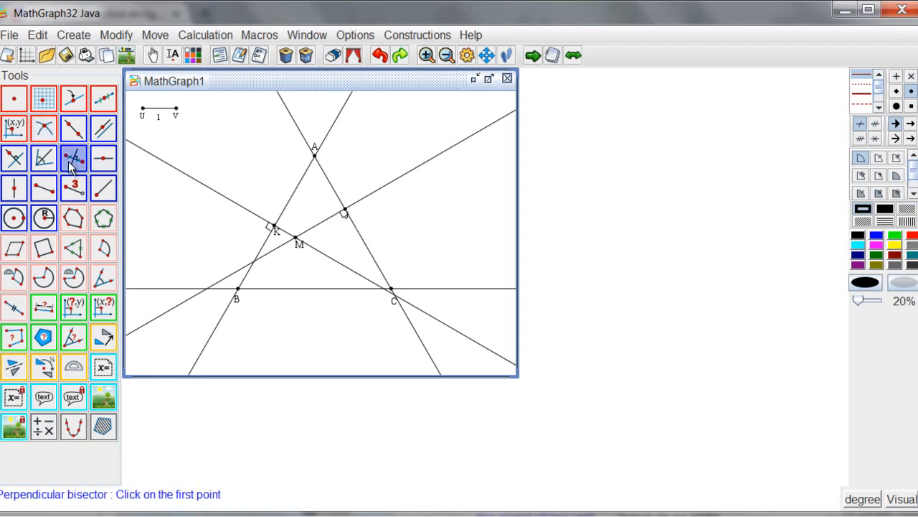
{"action": "left_click", "coordinate": [15, 159]}
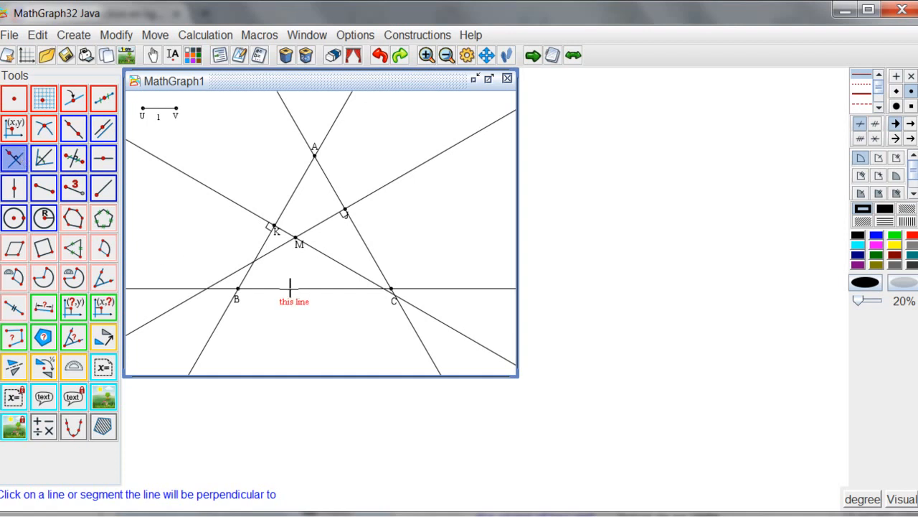
{"action": "left_click", "coordinate": [298, 288]}
{"action": "left_click", "coordinate": [299, 239]}
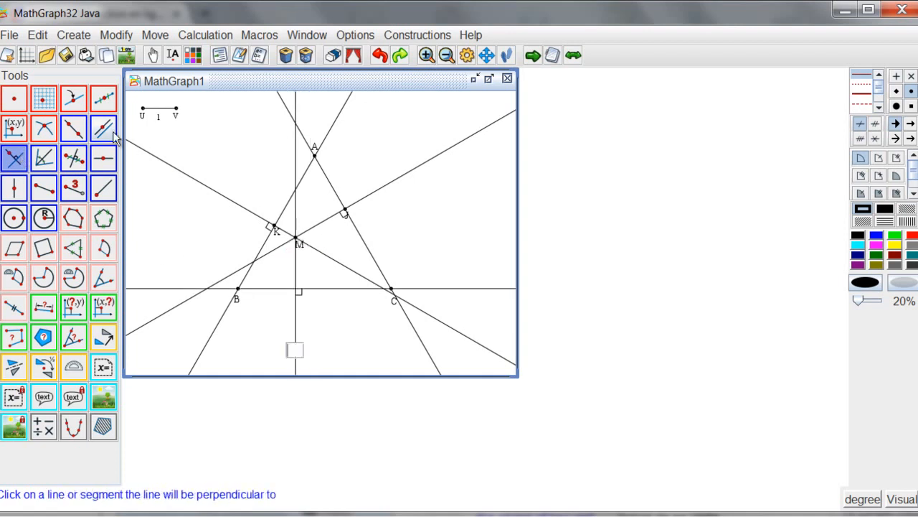
{"action": "left_click", "coordinate": [44, 127]}
{"action": "left_click", "coordinate": [296, 290]}
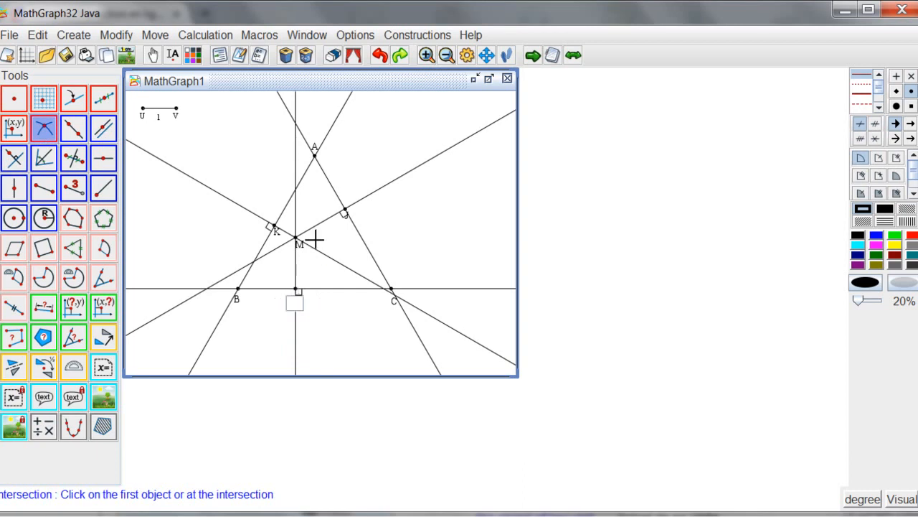
{"action": "type", "text": "H"}
{"action": "key", "text": "Return"}
Step: Move the labels of I, J and K clear of the lines and right-angle marks
{"action": "left_click", "coordinate": [153, 54]}
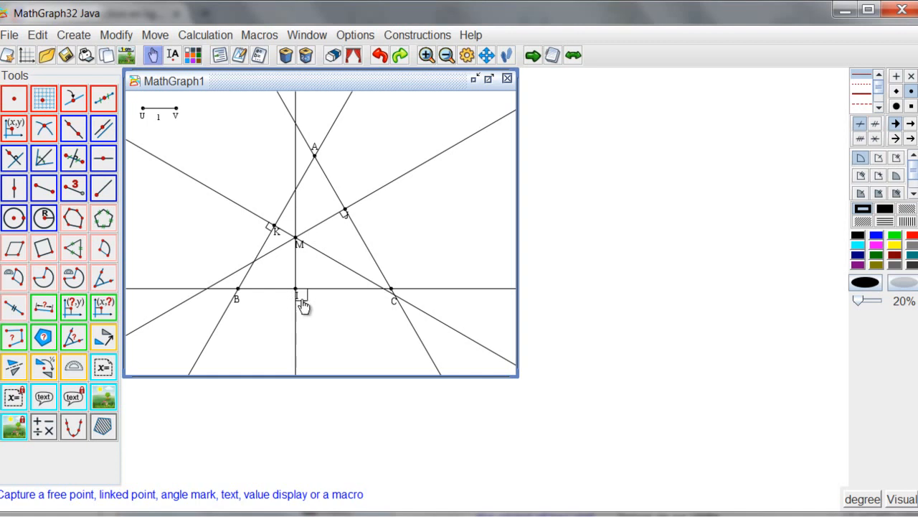
{"action": "left_click_drag", "start_coordinate": [299, 301], "coordinate": [289, 295]}
{"action": "left_click_drag", "start_coordinate": [348, 226], "coordinate": [358, 221]}
{"action": "left_click_drag", "start_coordinate": [278, 232], "coordinate": [270, 218]}
Step: Add length measures from M to I, M to J and M to K
{"action": "left_click", "coordinate": [45, 307]}
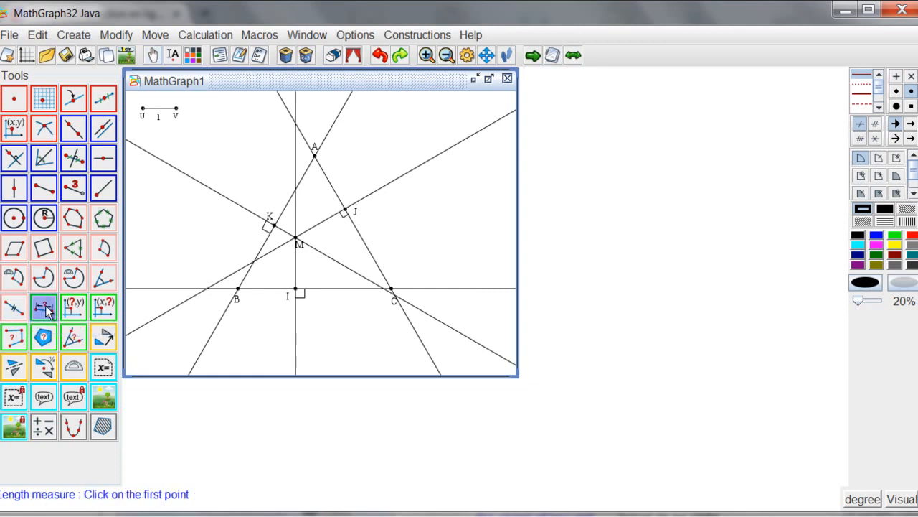
{"action": "left_click", "coordinate": [296, 238]}
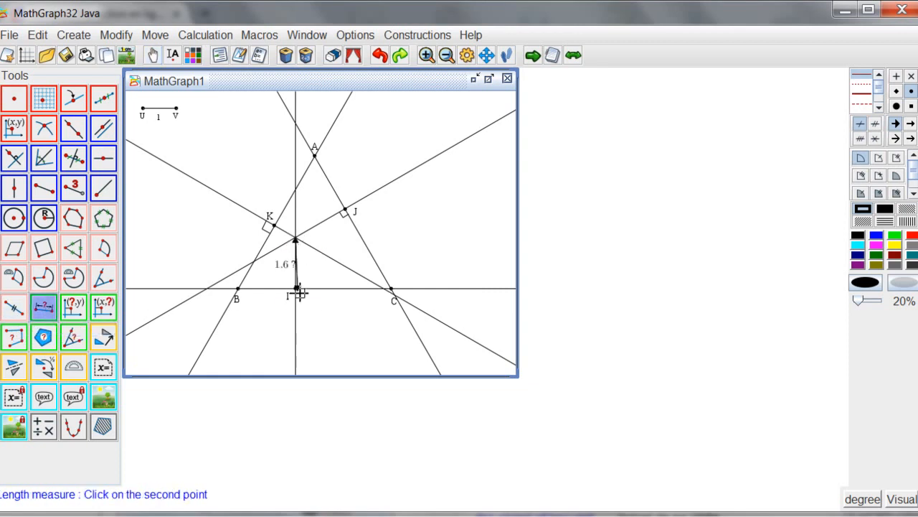
{"action": "left_click", "coordinate": [298, 291]}
{"action": "left_click", "coordinate": [296, 238]}
{"action": "left_click", "coordinate": [345, 211]}
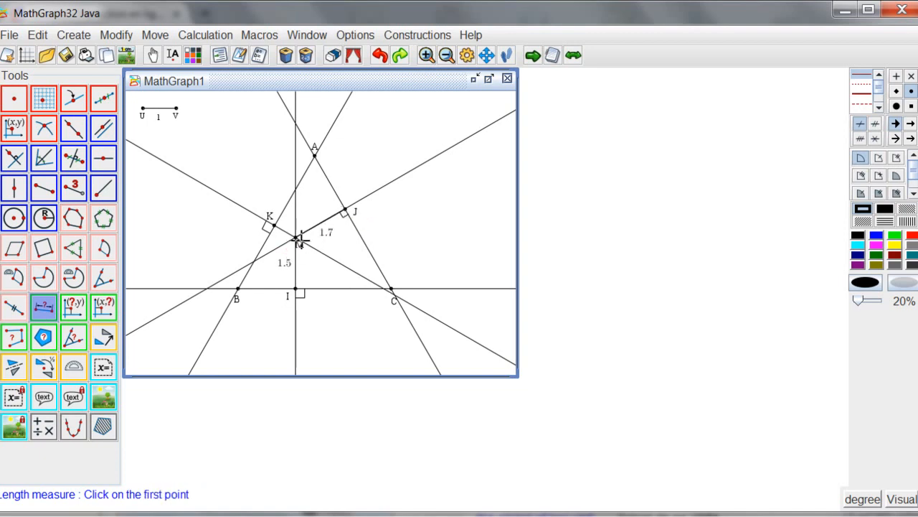
{"action": "left_click", "coordinate": [296, 239]}
{"action": "left_click", "coordinate": [275, 226]}
Step: Restyle segment MI as a thick red line, choosing the segment instead of the overlapping line
{"action": "left_click", "coordinate": [911, 235]}
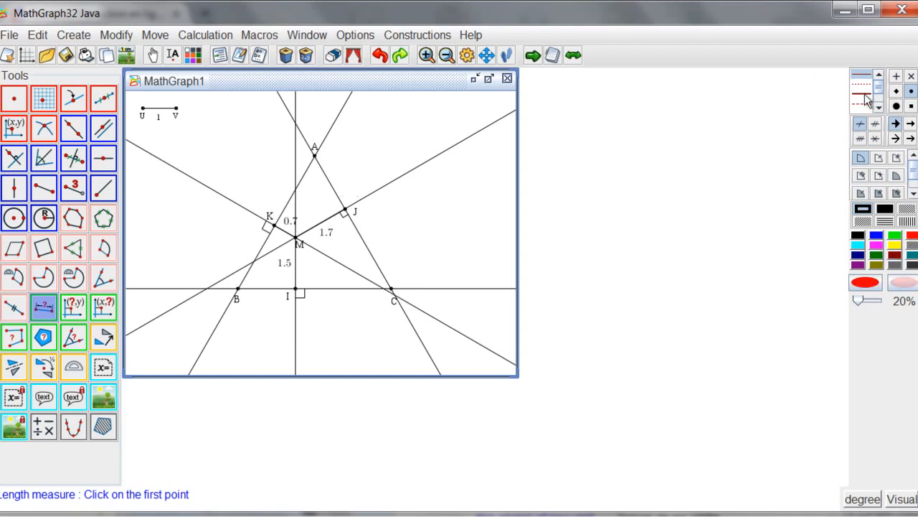
{"action": "left_click", "coordinate": [864, 93]}
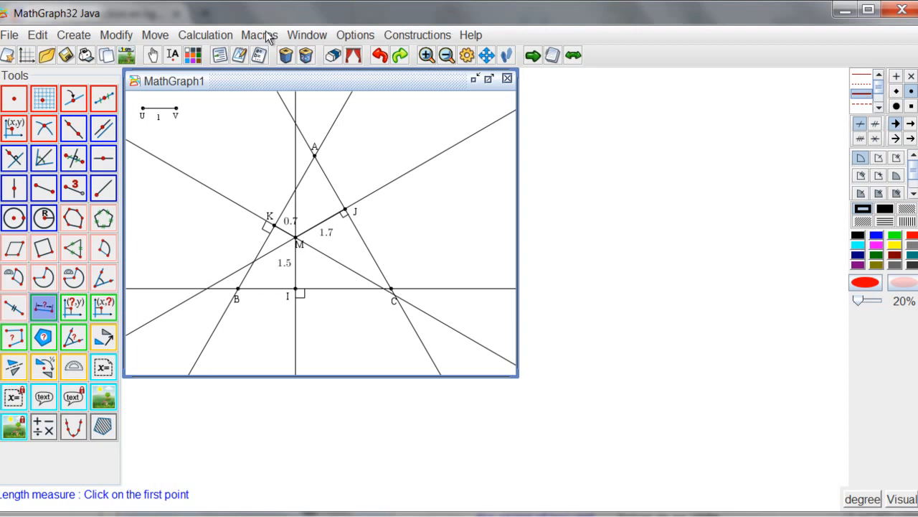
{"action": "left_click", "coordinate": [197, 58]}
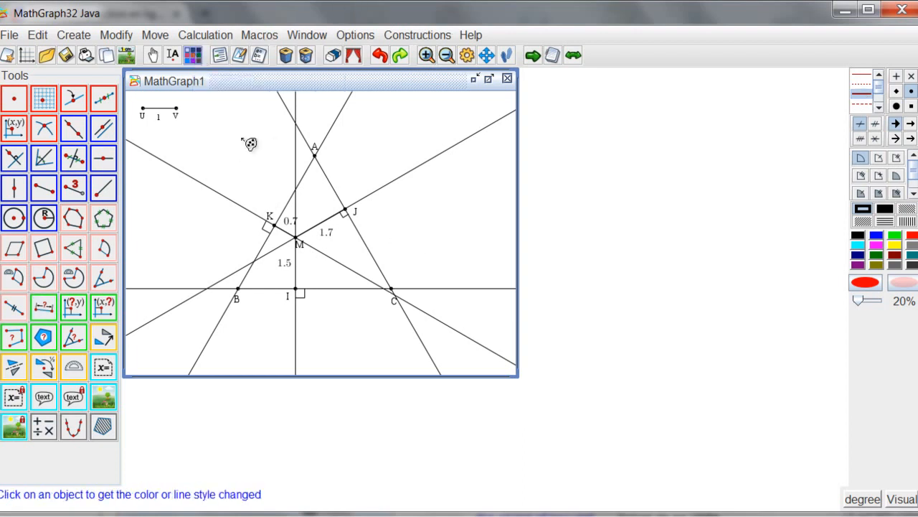
{"action": "left_click", "coordinate": [300, 276]}
{"action": "left_click", "coordinate": [452, 259]}
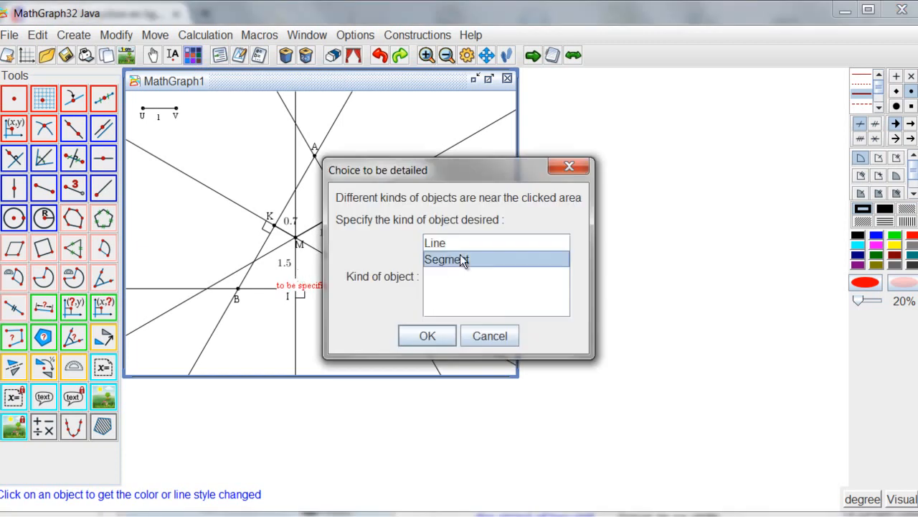
{"action": "left_click", "coordinate": [429, 336]}
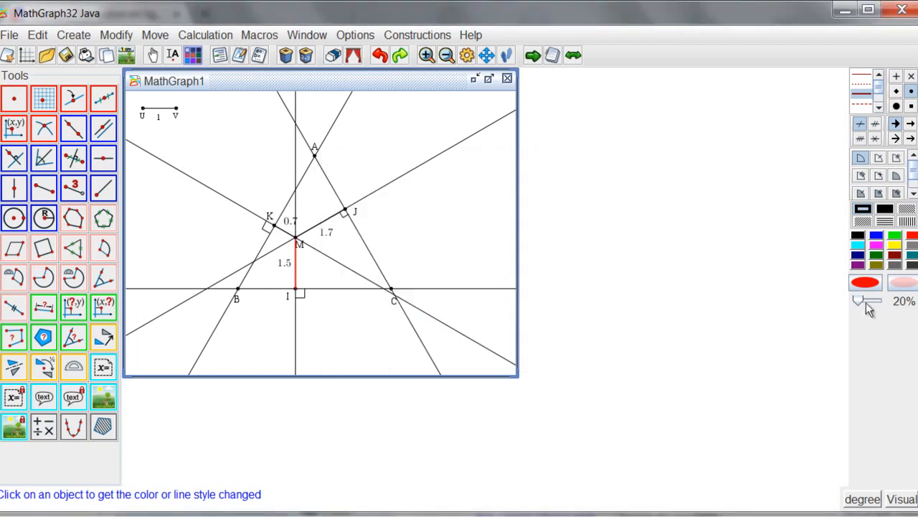
Step: Restyle segment MJ as a thick dark green line, choosing the segment instead of the overlapping line
{"action": "left_click", "coordinate": [876, 256]}
{"action": "left_click", "coordinate": [329, 220]}
{"action": "left_click", "coordinate": [444, 259]}
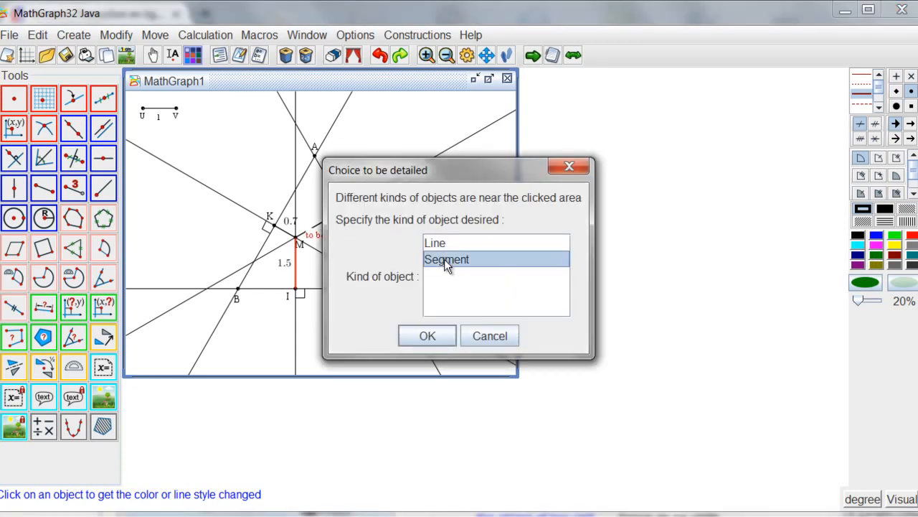
{"action": "left_click", "coordinate": [429, 336]}
Step: Restyle segment MK as a thick dark red line, choosing the segment instead of the overlapping line
{"action": "left_click", "coordinate": [895, 254]}
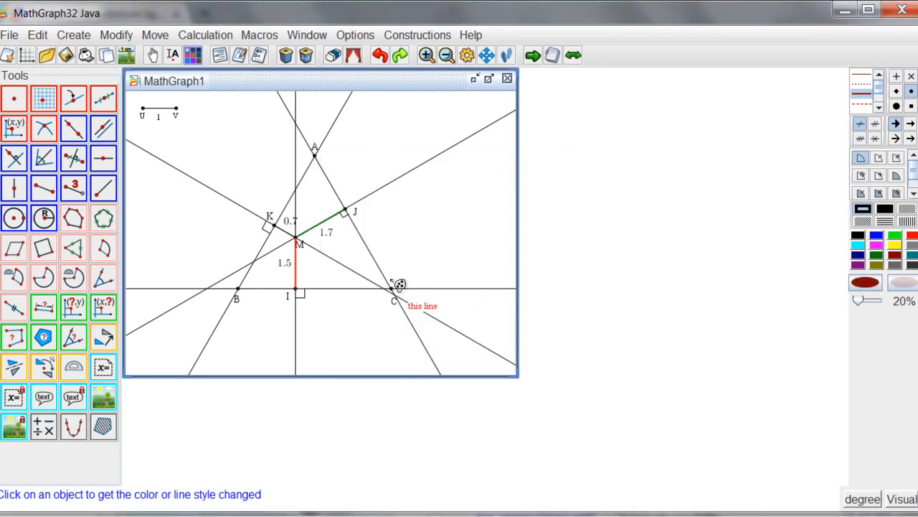
{"action": "left_click", "coordinate": [294, 240]}
{"action": "left_click", "coordinate": [440, 261]}
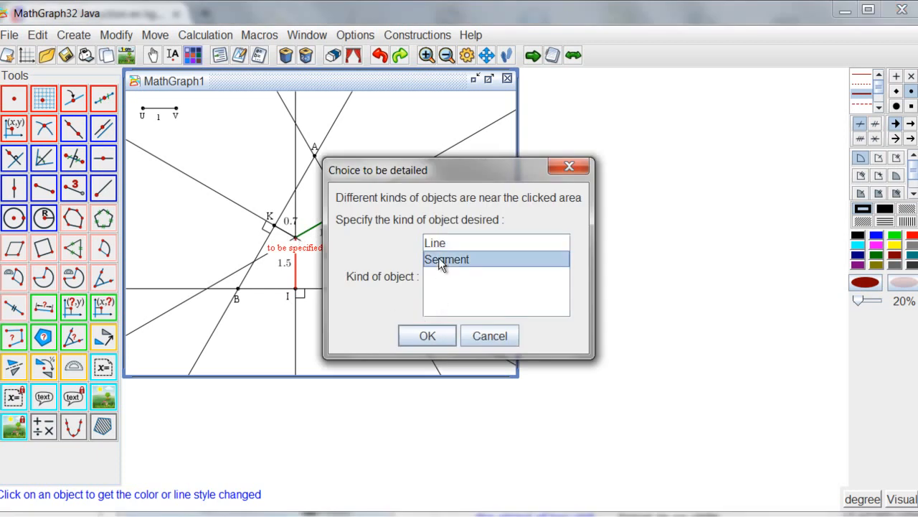
{"action": "left_click", "coordinate": [427, 337]}
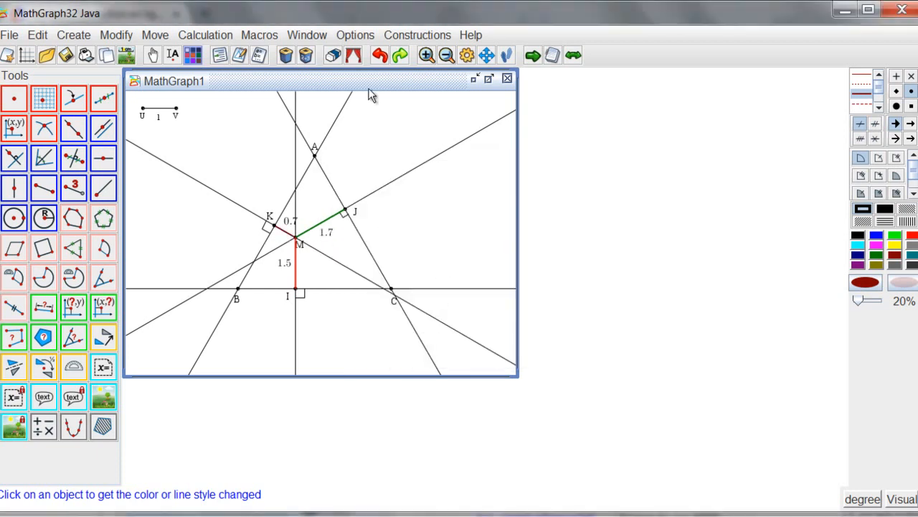
Step: Mask the three perpendicular lines through M, leaving the coloured segments MI, MJ and MK
{"action": "left_click", "coordinate": [332, 55]}
{"action": "left_click", "coordinate": [226, 198]}
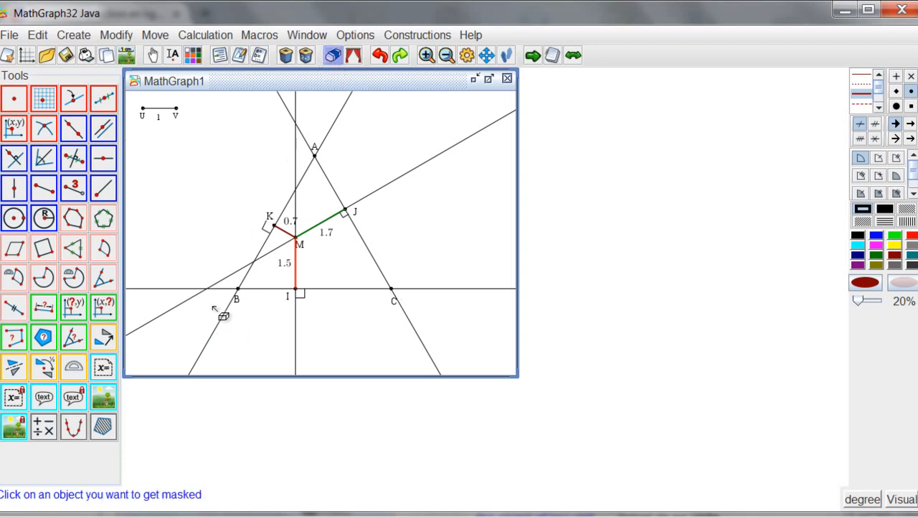
{"action": "left_click", "coordinate": [231, 276]}
{"action": "left_click", "coordinate": [295, 328]}
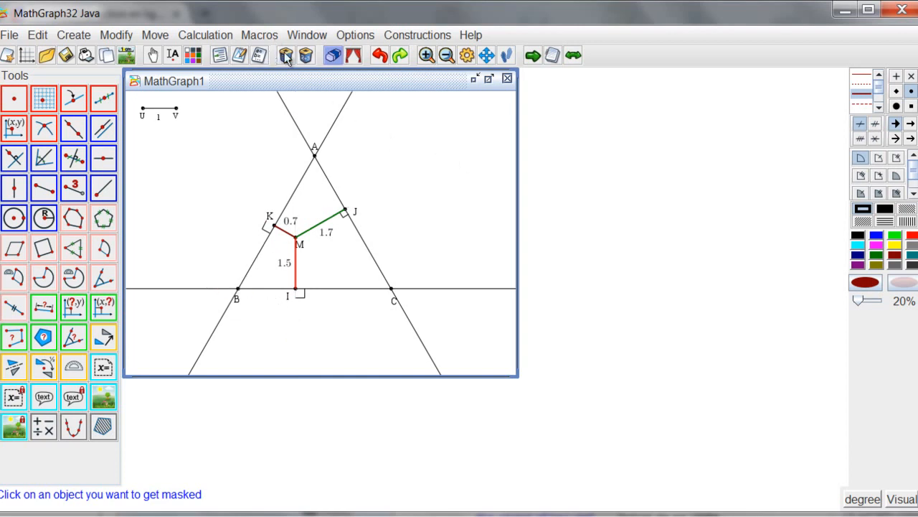
Step: Delete the right-angle marks at K, I and J
{"action": "left_click", "coordinate": [285, 55]}
{"action": "left_click", "coordinate": [266, 230]}
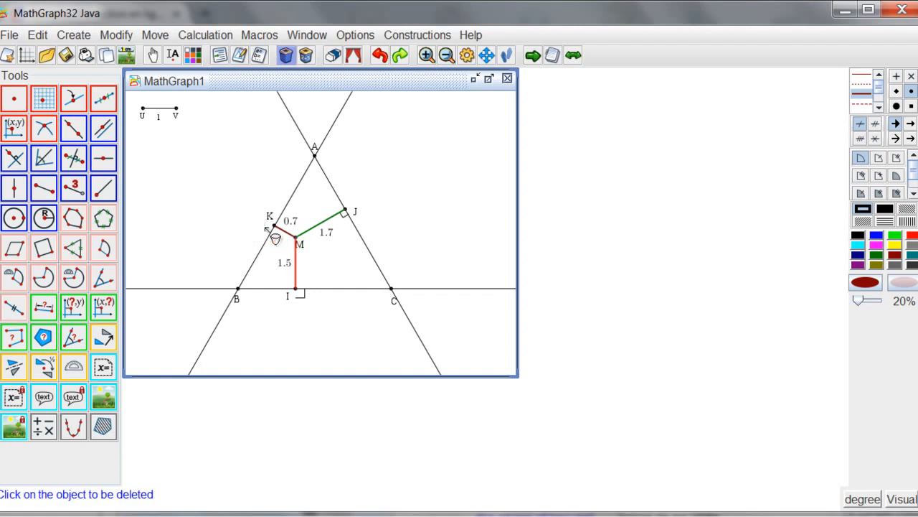
{"action": "left_click", "coordinate": [302, 296]}
{"action": "left_click", "coordinate": [348, 216]}
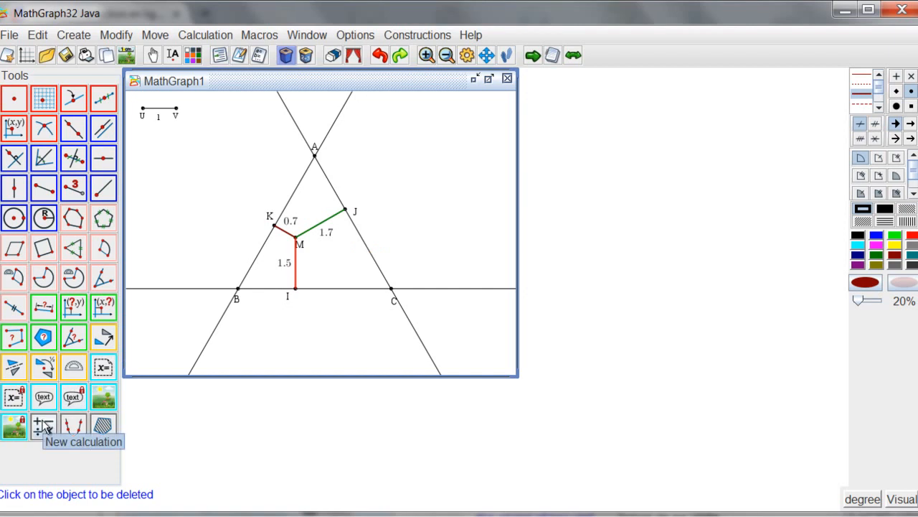
Step: Create a real calculation named S with the formula MI+MJ+MK
{"action": "left_click", "coordinate": [40, 427]}
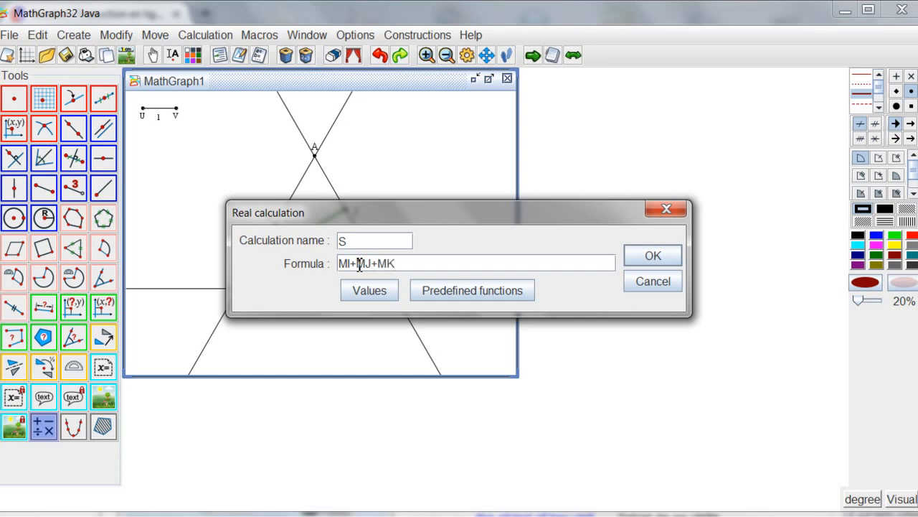
{"action": "left_click", "coordinate": [637, 262]}
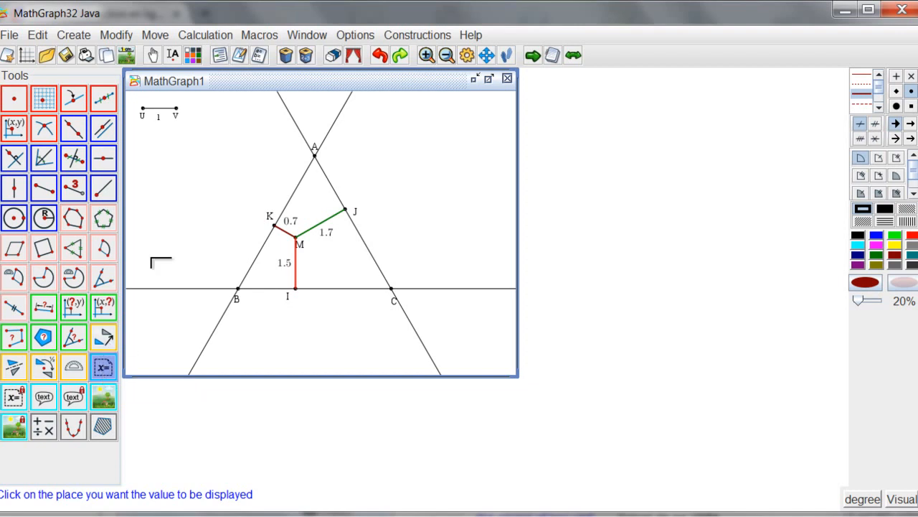
Step: Display the value S near the top of the figure with 3 digits, starting string "MI+MJ+MK =" and background erase
{"action": "left_click", "coordinate": [337, 103]}
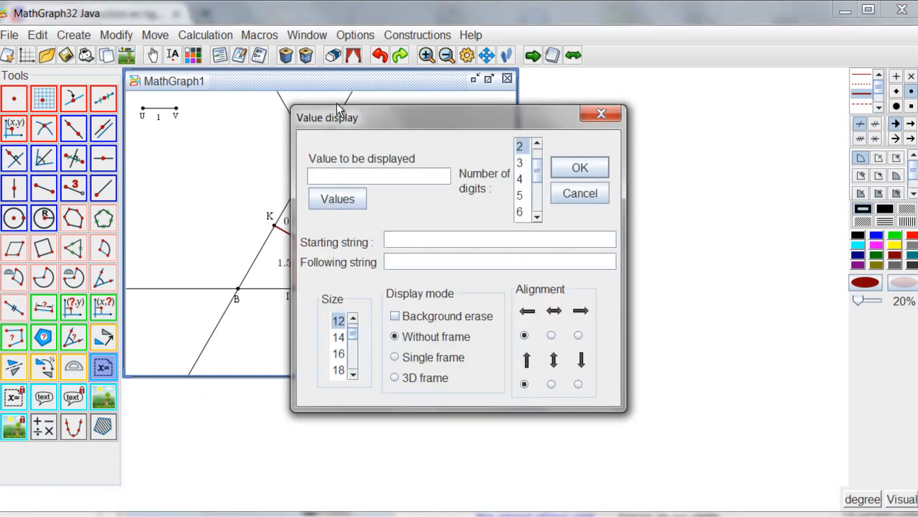
{"action": "left_click", "coordinate": [335, 199]}
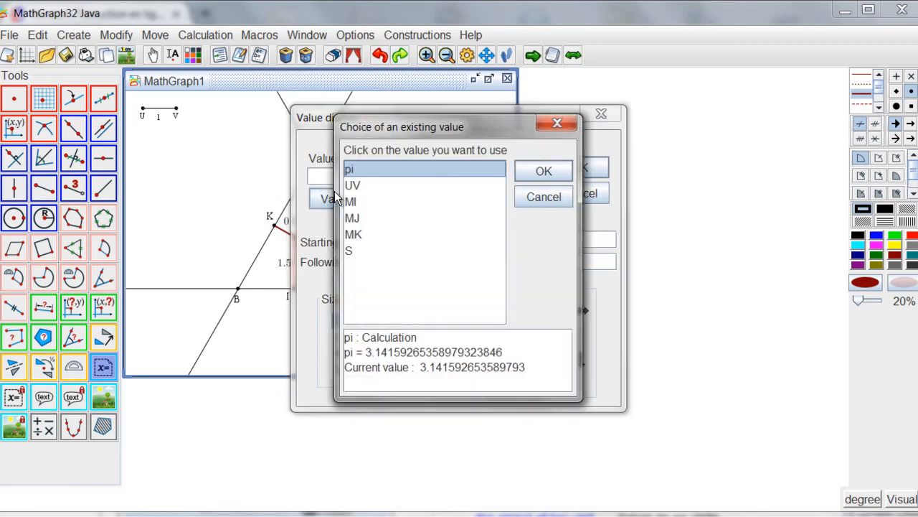
{"action": "left_click", "coordinate": [351, 251]}
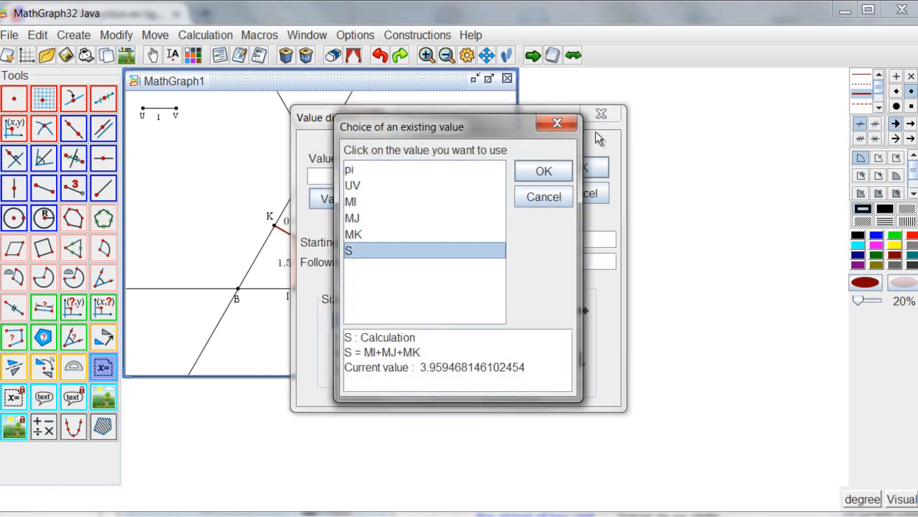
{"action": "left_click", "coordinate": [542, 172]}
{"action": "left_click", "coordinate": [521, 163]}
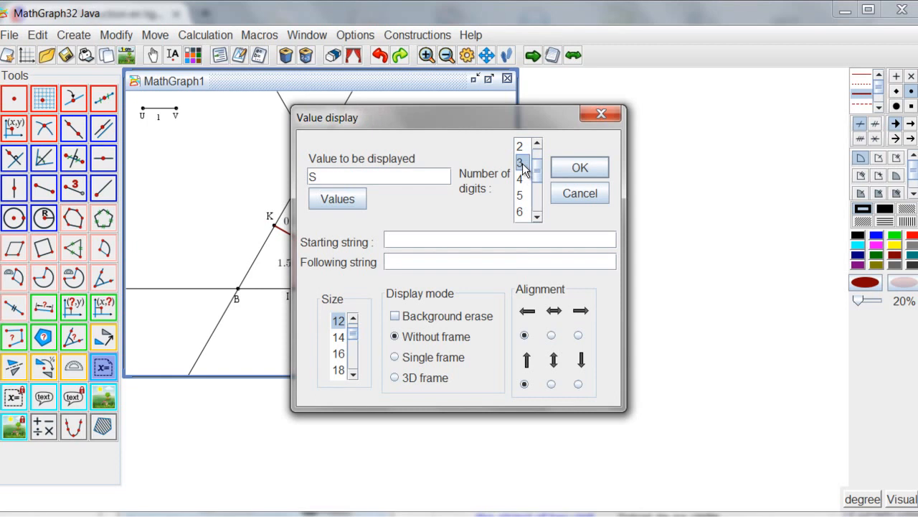
{"action": "left_click", "coordinate": [399, 241]}
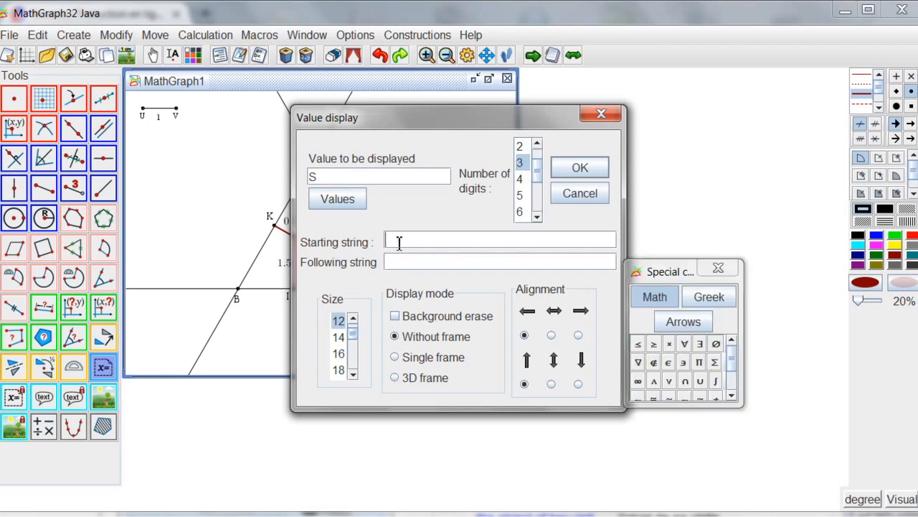
{"action": "type", "text": "MI+MJ+MK ="}
{"action": "left_click", "coordinate": [404, 316]}
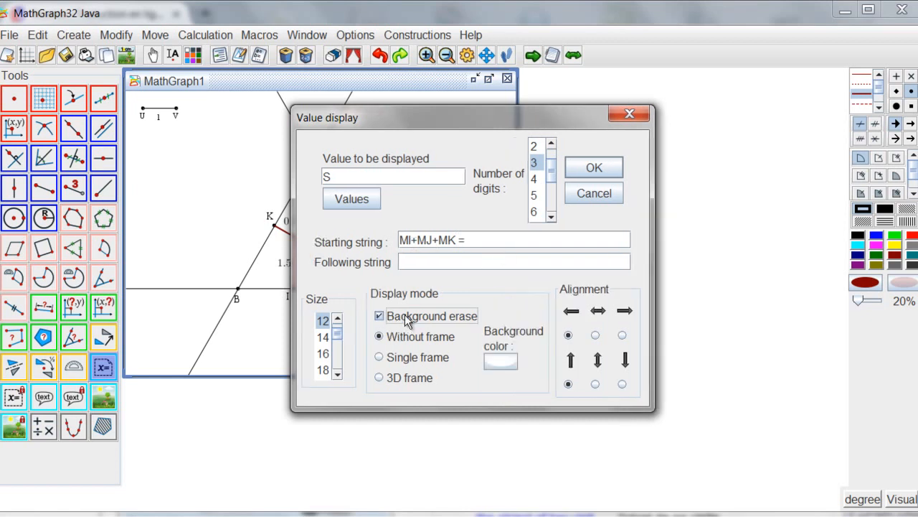
{"action": "left_click", "coordinate": [603, 170]}
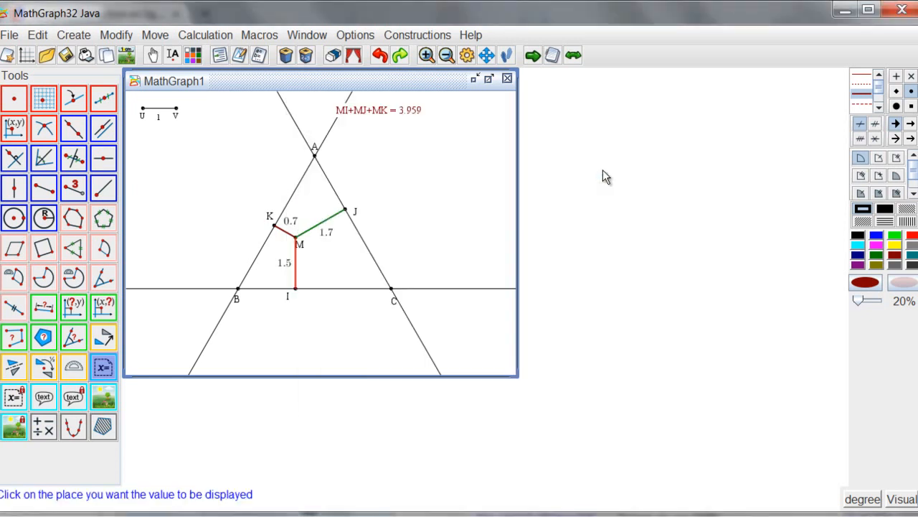
Step: Move point M inside the triangle towards vertex C to test the displayed sum
{"action": "left_click", "coordinate": [153, 55]}
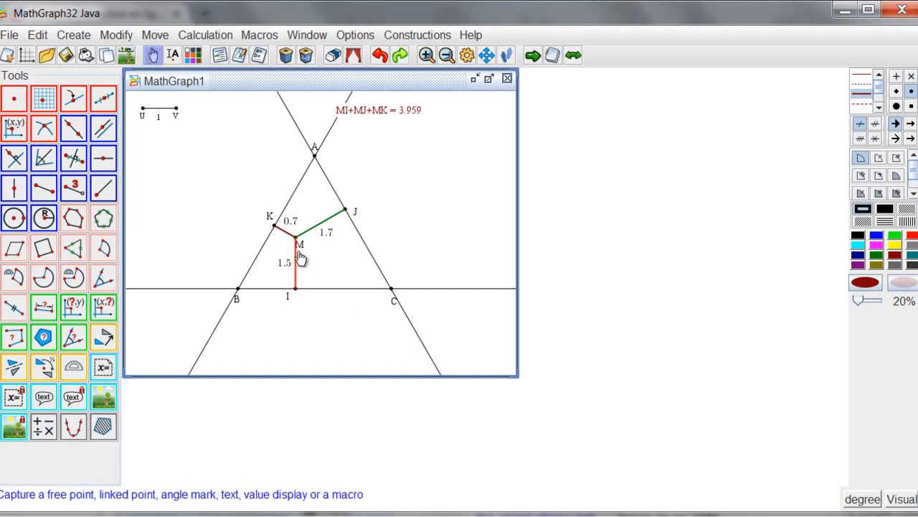
{"action": "left_click_drag", "start_coordinate": [297, 239], "coordinate": [328, 255]}
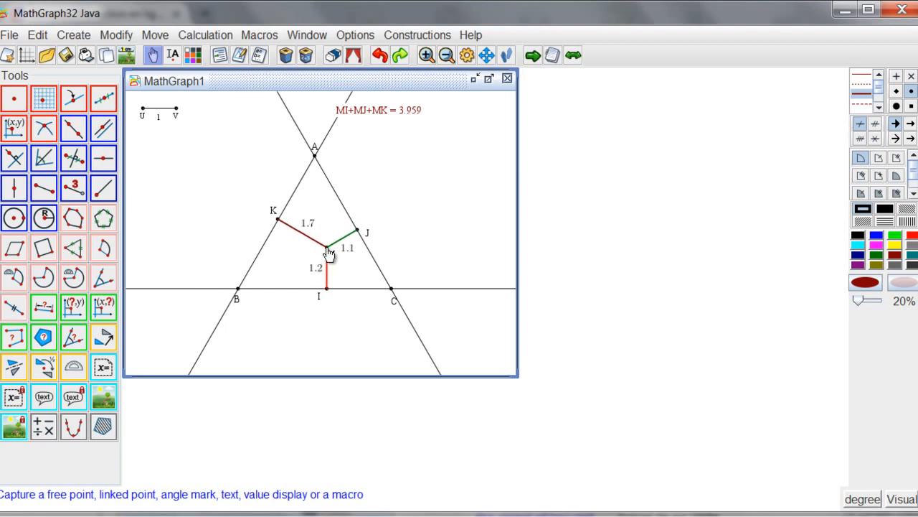
Step: Change the formula of the existing calculation S to MI+MJ-MK and close the list of numerical objects
{"action": "left_click", "coordinate": [256, 54]}
{"action": "left_click", "coordinate": [282, 226]}
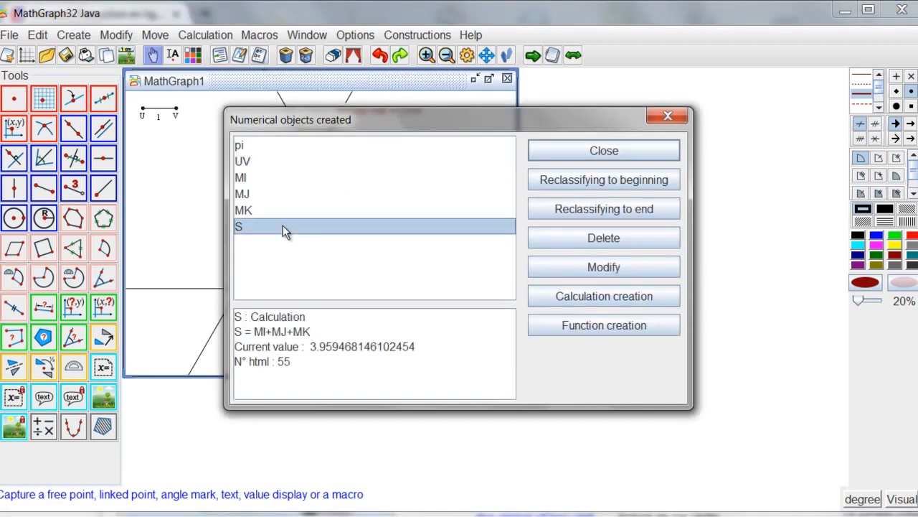
{"action": "left_click", "coordinate": [579, 265]}
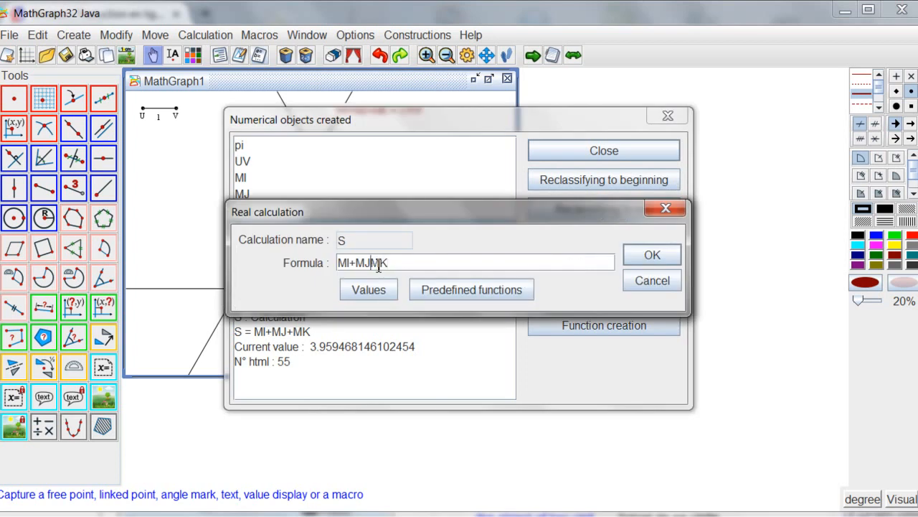
{"action": "left_click", "coordinate": [654, 262]}
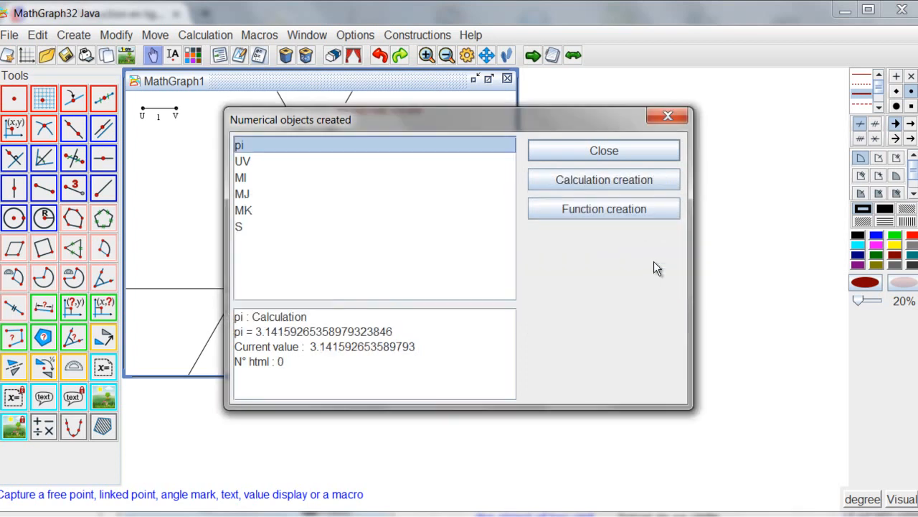
{"action": "left_click", "coordinate": [597, 151]}
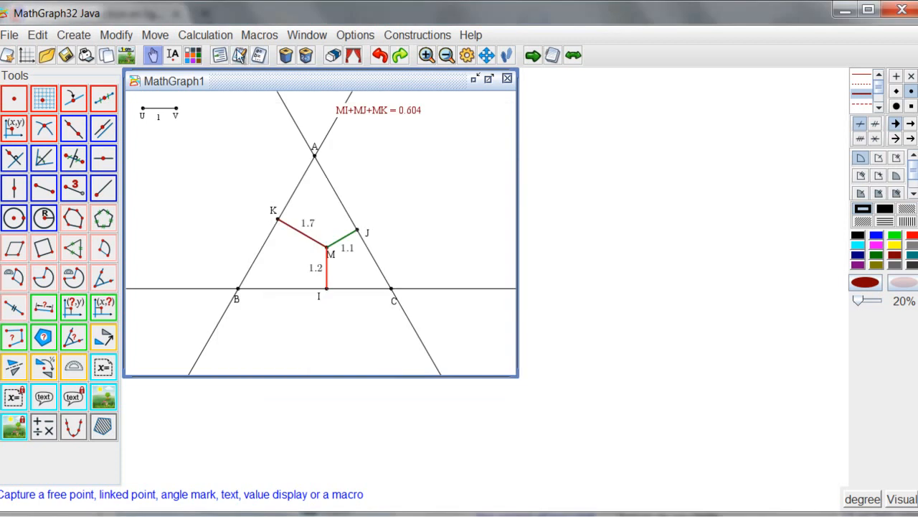
{"action": "mouse_move", "coordinate": [328, 257]}
{"action": "left_mouse_down"}
{"action": "mouse_move", "coordinate": [303, 276]}
{"action": "mouse_move", "coordinate": [306, 246]}
{"action": "mouse_move", "coordinate": [359, 274]}
{"action": "mouse_move", "coordinate": [313, 207]}
{"action": "mouse_move", "coordinate": [281, 263]}
{"action": "mouse_move", "coordinate": [340, 275]}
{"action": "mouse_move", "coordinate": [329, 224]}
{"action": "mouse_move", "coordinate": [289, 234]}
{"action": "mouse_move", "coordinate": [316, 267]}
{"action": "mouse_move", "coordinate": [332, 246]}
{"action": "mouse_move", "coordinate": [289, 234]}
{"action": "mouse_move", "coordinate": [224, 182]}
{"action": "mouse_move", "coordinate": [191, 174]}
{"action": "mouse_move", "coordinate": [201, 219]}
{"action": "mouse_move", "coordinate": [235, 189]}
{"action": "mouse_move", "coordinate": [209, 196]}
{"action": "mouse_move", "coordinate": [208, 215]}
{"action": "mouse_move", "coordinate": [231, 334]}
{"action": "mouse_move", "coordinate": [330, 342]}
{"action": "mouse_move", "coordinate": [211, 150]}
{"action": "mouse_move", "coordinate": [241, 213]}
{"action": "mouse_move", "coordinate": [239, 191]}
{"action": "mouse_move", "coordinate": [314, 264]}
{"action": "mouse_move", "coordinate": [328, 248]}
{"action": "left_mouse_up"}
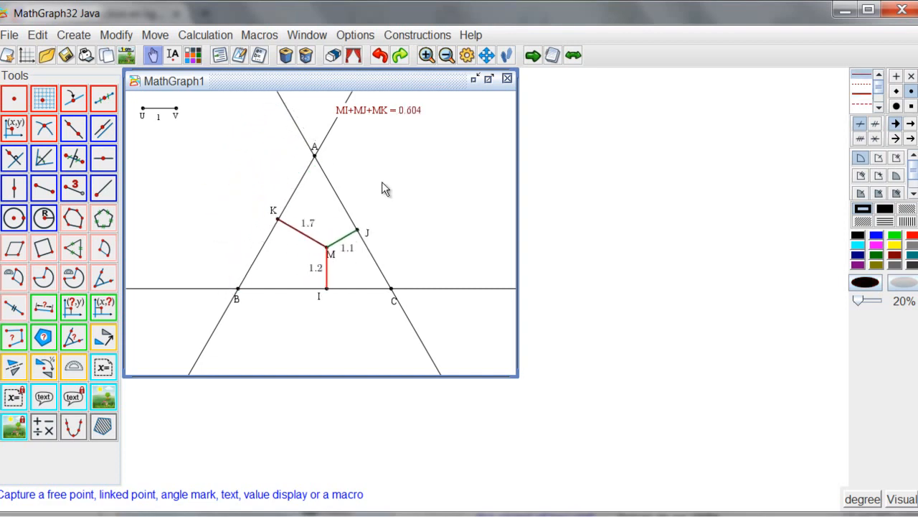
Step: Draw a triangular polygon with vertices M, B and C using a thin black outline
{"action": "left_click", "coordinate": [73, 218]}
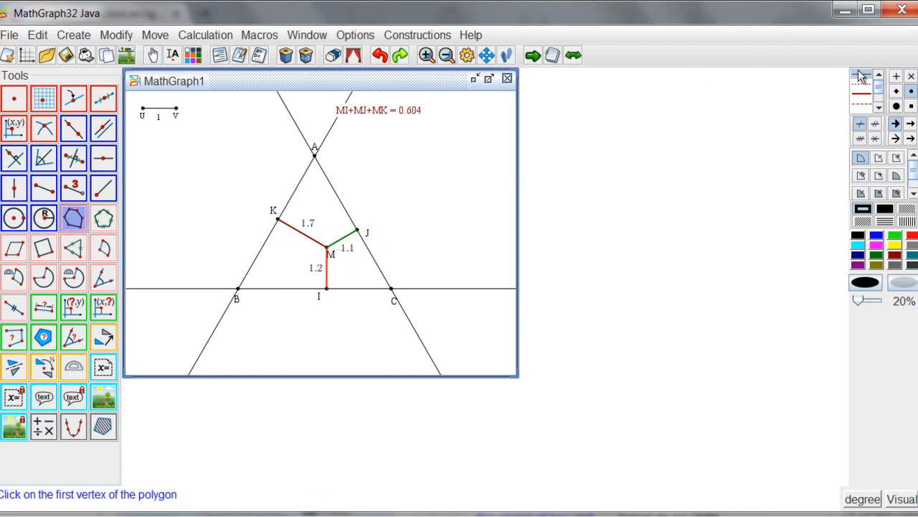
{"action": "left_click", "coordinate": [326, 247]}
{"action": "left_click", "coordinate": [237, 289]}
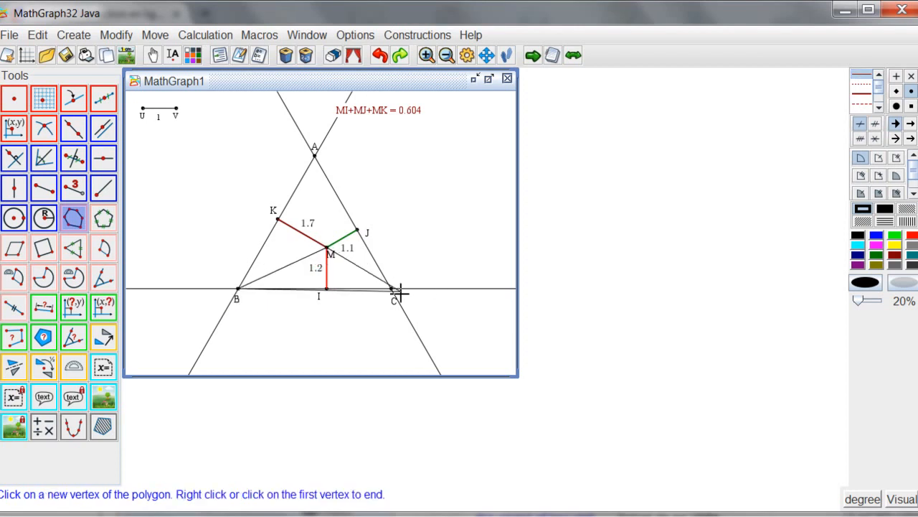
{"action": "right_click", "coordinate": [391, 289]}
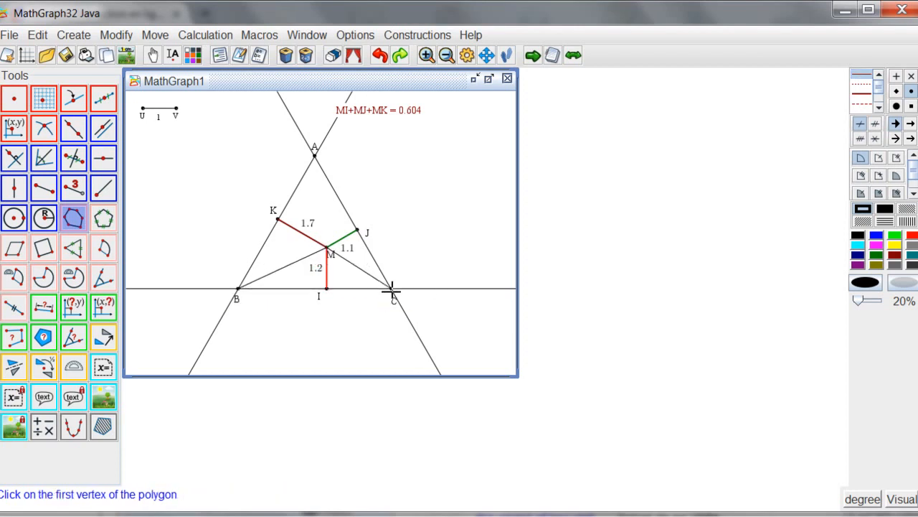
Step: Fill polygon MBC with a red surface
{"action": "left_click", "coordinate": [911, 236]}
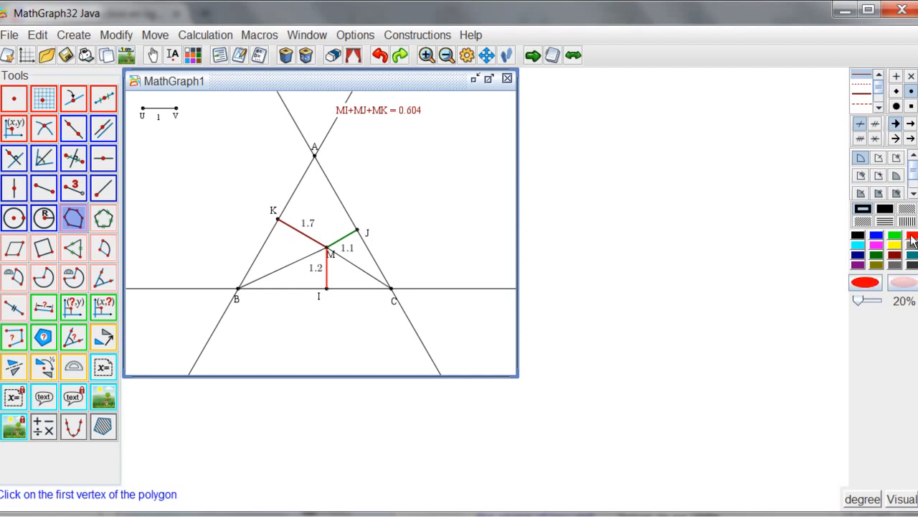
{"action": "left_click", "coordinate": [104, 429]}
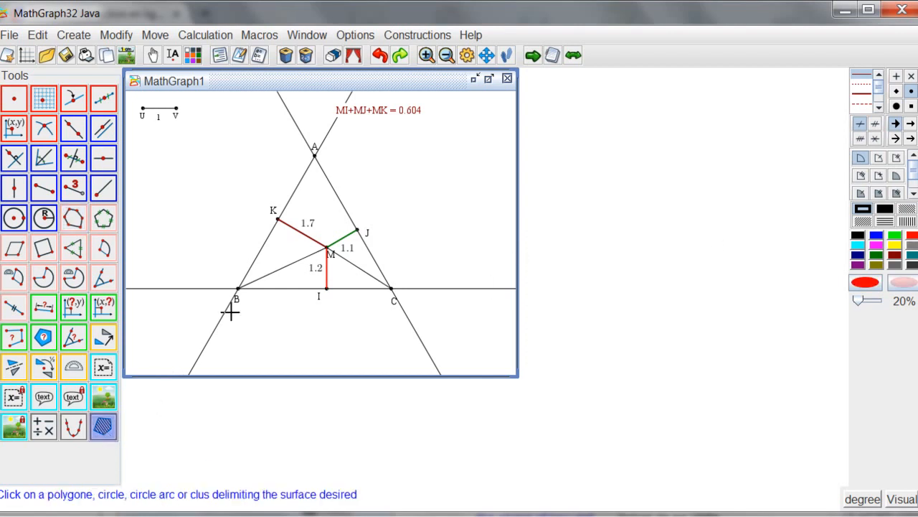
{"action": "left_click", "coordinate": [275, 291]}
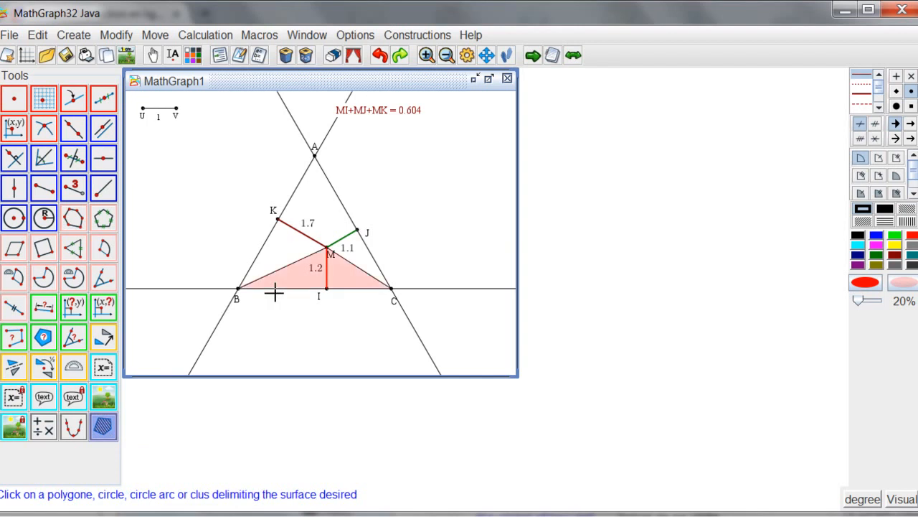
Step: Draw a triangular polygon with vertices M, A and B using a thin black outline
{"action": "left_click", "coordinate": [857, 235]}
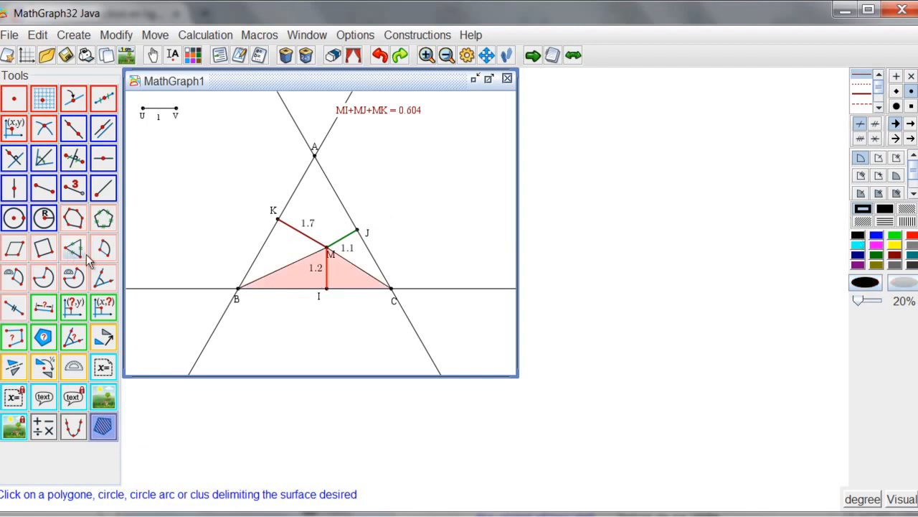
{"action": "left_click", "coordinate": [73, 218]}
{"action": "left_click", "coordinate": [328, 253]}
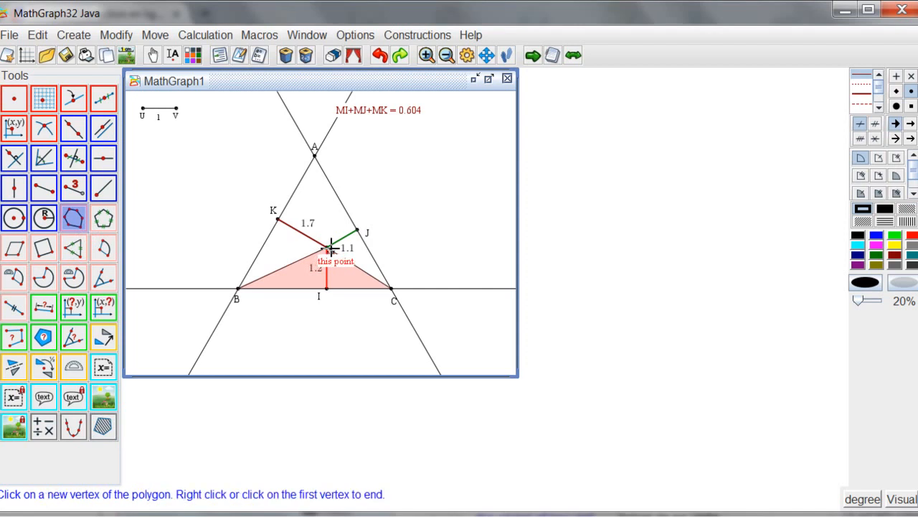
{"action": "left_click", "coordinate": [314, 154]}
{"action": "left_click", "coordinate": [238, 289]}
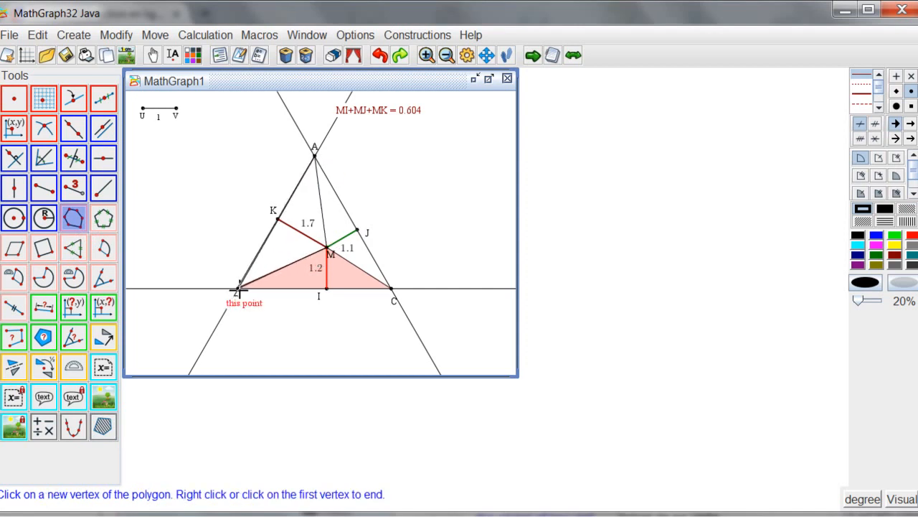
{"action": "right_click", "coordinate": [239, 290]}
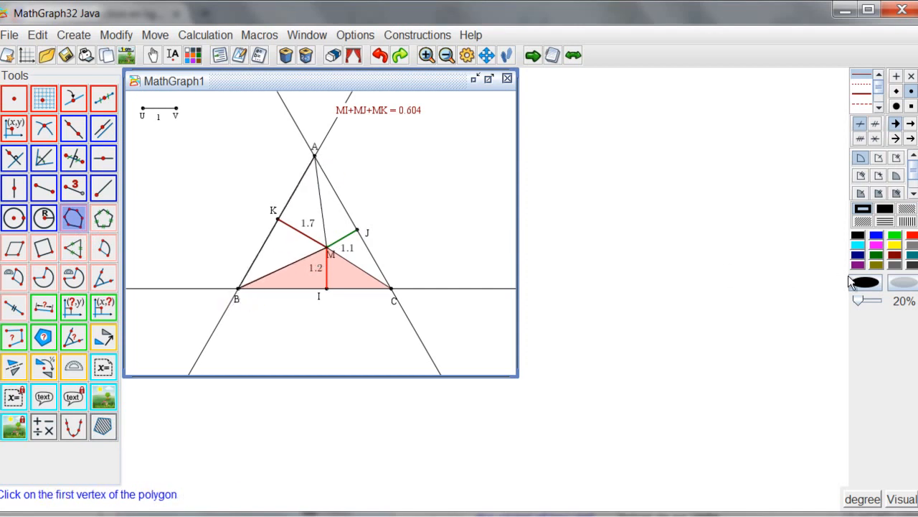
Step: Fill polygon MAB with a dark red surface
{"action": "left_click", "coordinate": [895, 254]}
{"action": "left_click", "coordinate": [102, 426]}
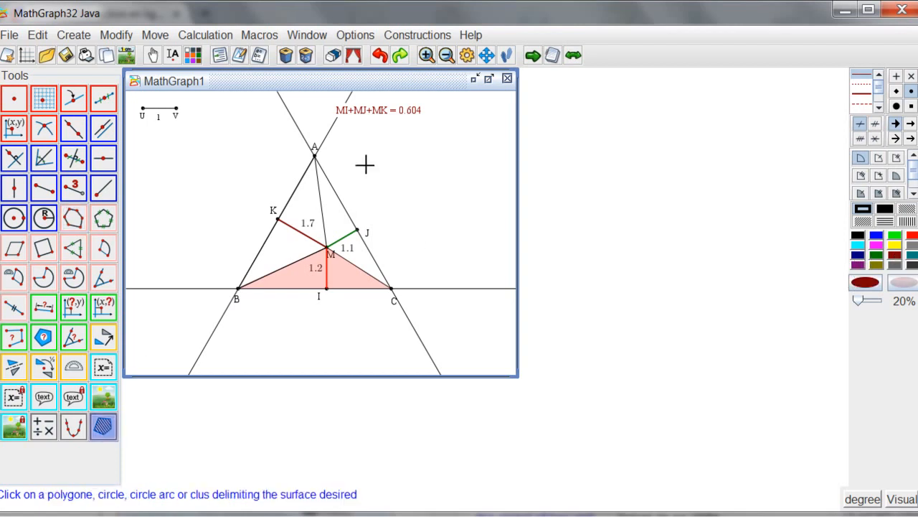
{"action": "left_click", "coordinate": [302, 185]}
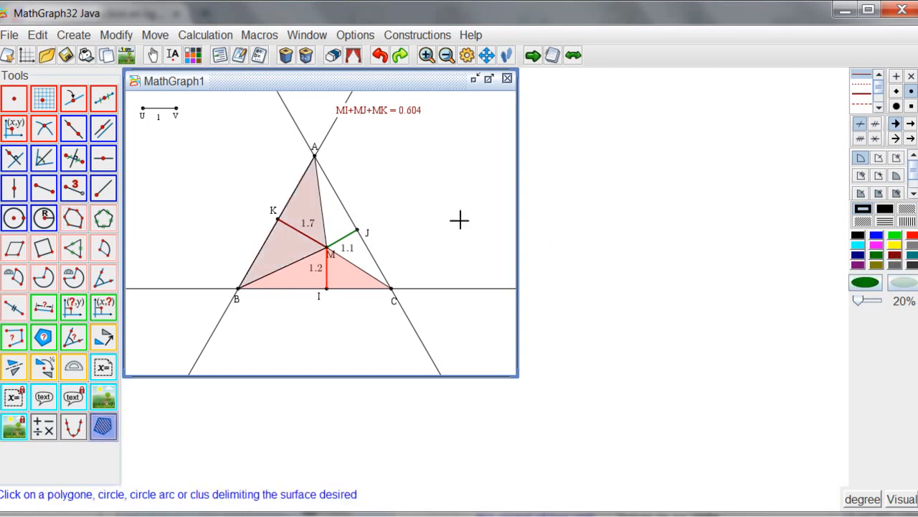
Step: Draw a triangular polygon with vertices M, A and C using a thin black outline
{"action": "left_click", "coordinate": [857, 236]}
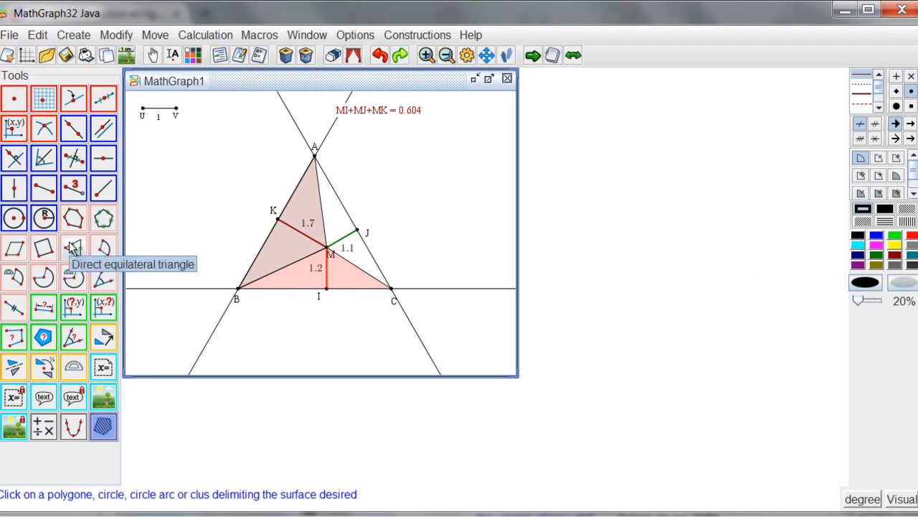
{"action": "left_click", "coordinate": [74, 221]}
{"action": "left_click", "coordinate": [327, 247]}
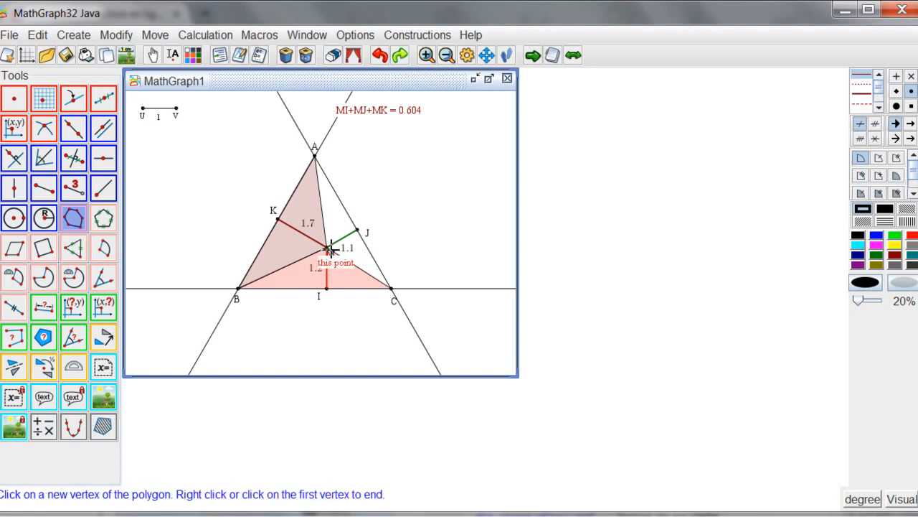
{"action": "left_click", "coordinate": [314, 156]}
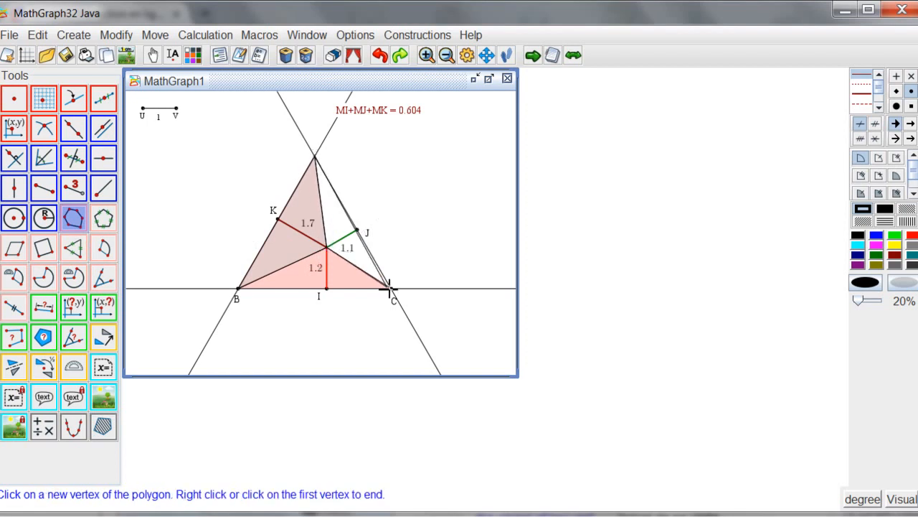
{"action": "left_click", "coordinate": [392, 291]}
{"action": "right_click", "coordinate": [393, 291]}
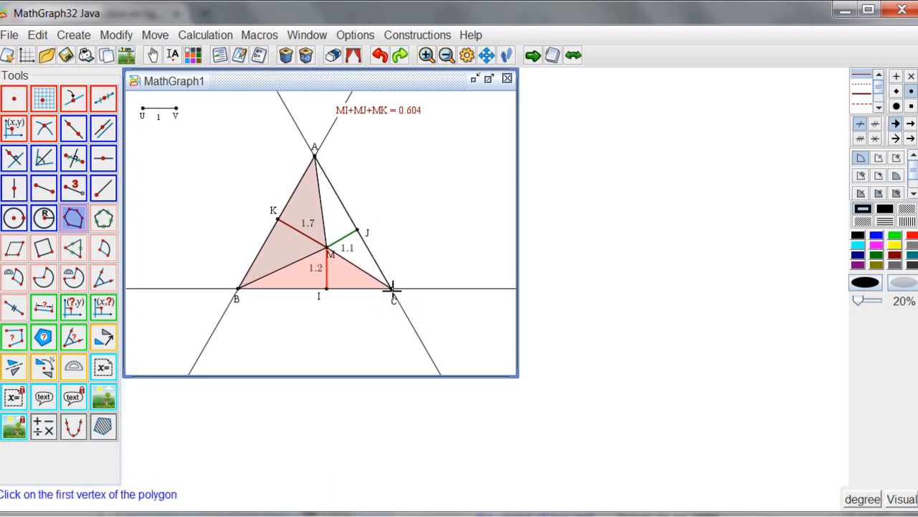
Step: Fill polygon MAC with a dark green surface
{"action": "left_click", "coordinate": [876, 255]}
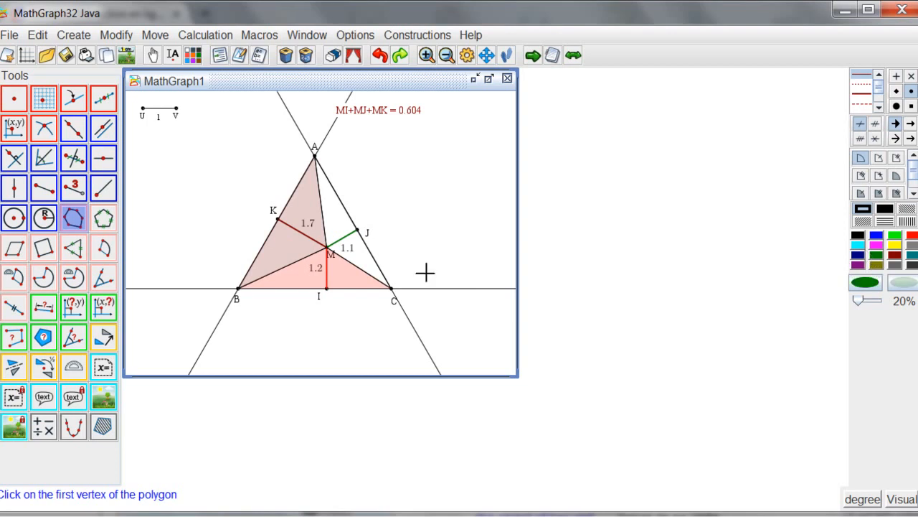
{"action": "left_click", "coordinate": [103, 426]}
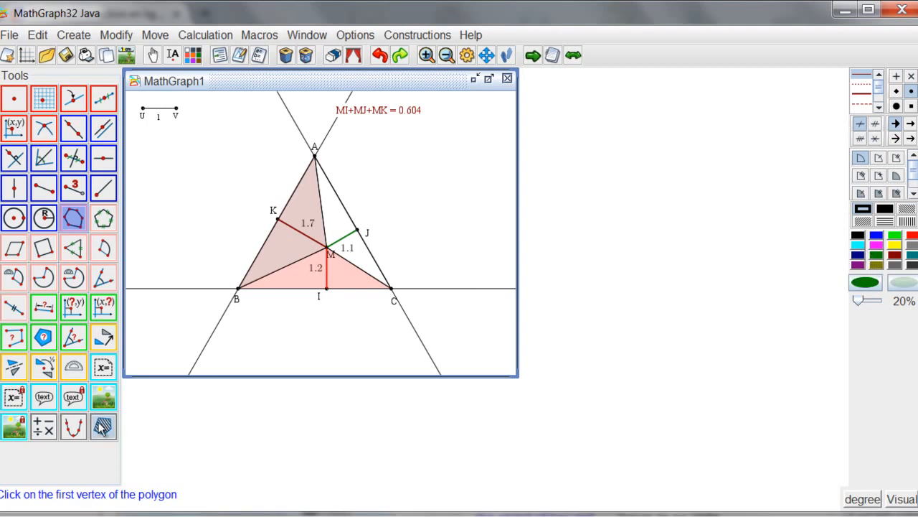
{"action": "left_click", "coordinate": [348, 208]}
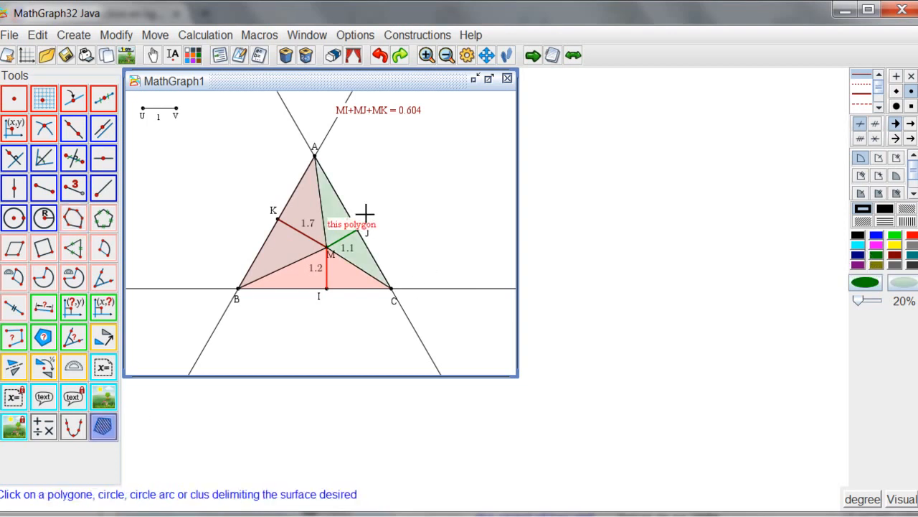
Step: Create a blue object-unmasking macro titled Indication with background erase, placed below segment UV
{"action": "left_click", "coordinate": [876, 238]}
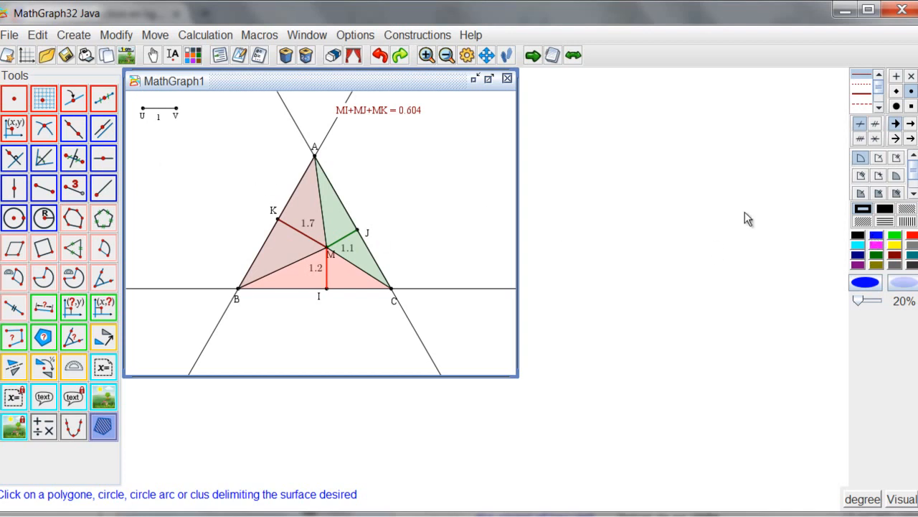
{"action": "left_click", "coordinate": [266, 37]}
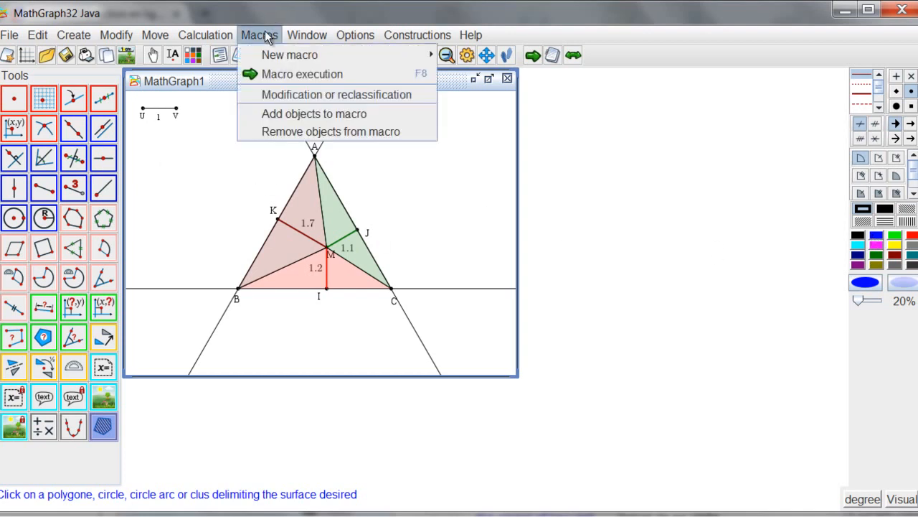
{"action": "mouse_move", "coordinate": [413, 63]}
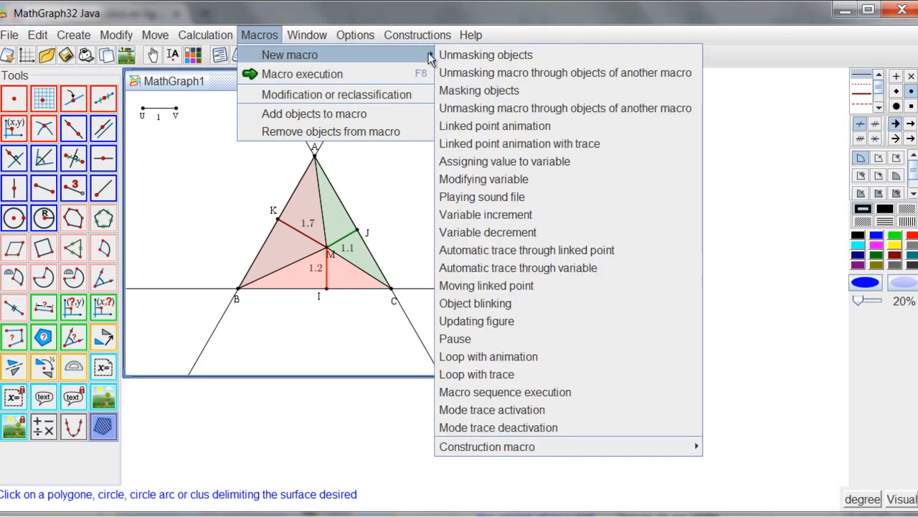
{"action": "left_click", "coordinate": [471, 58]}
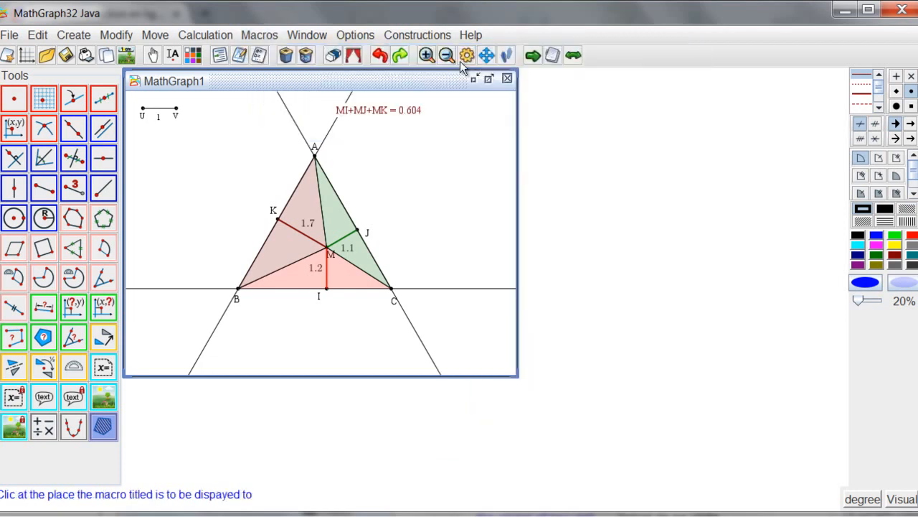
{"action": "left_click", "coordinate": [135, 136]}
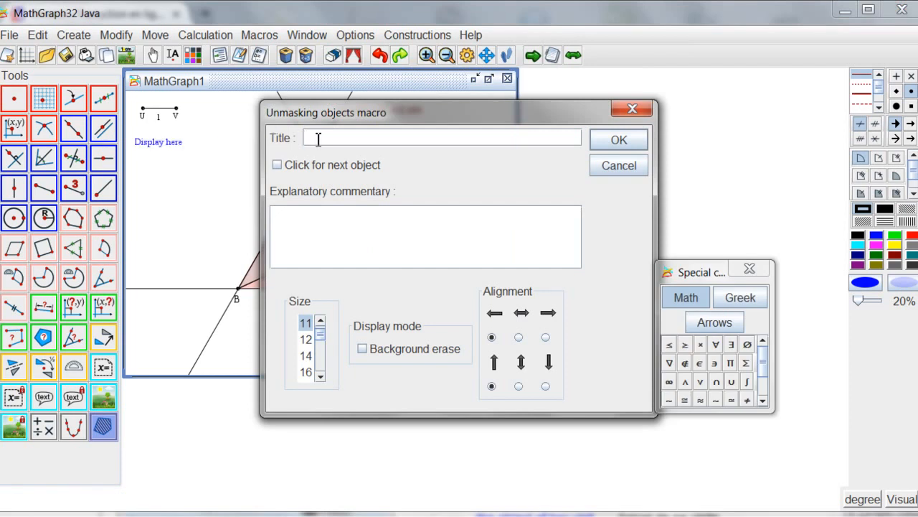
{"action": "type", "text": "Indication"}
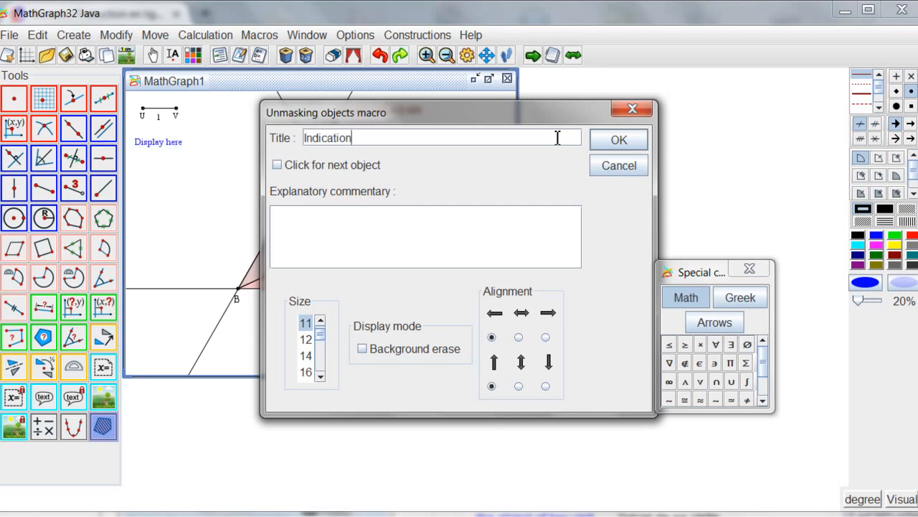
{"action": "left_click", "coordinate": [362, 348]}
{"action": "left_click", "coordinate": [474, 364]}
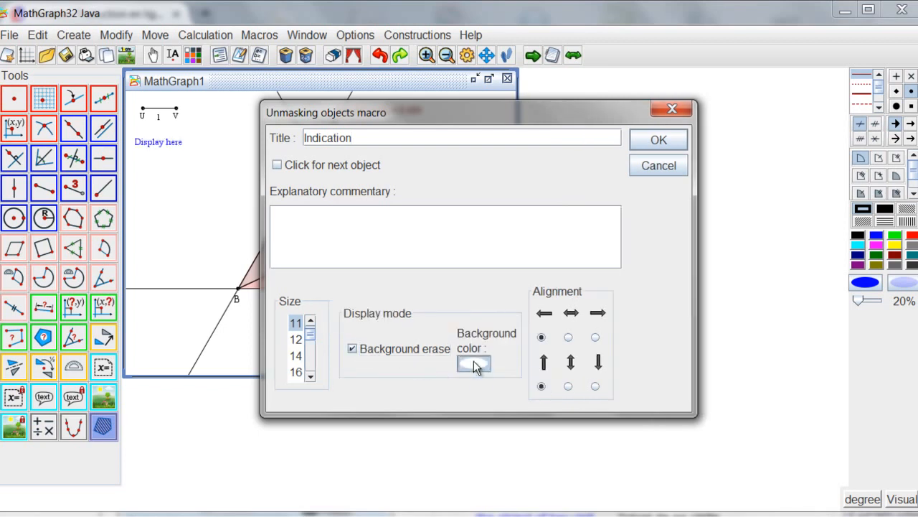
{"action": "left_click", "coordinate": [383, 360]}
{"action": "left_click", "coordinate": [638, 141]}
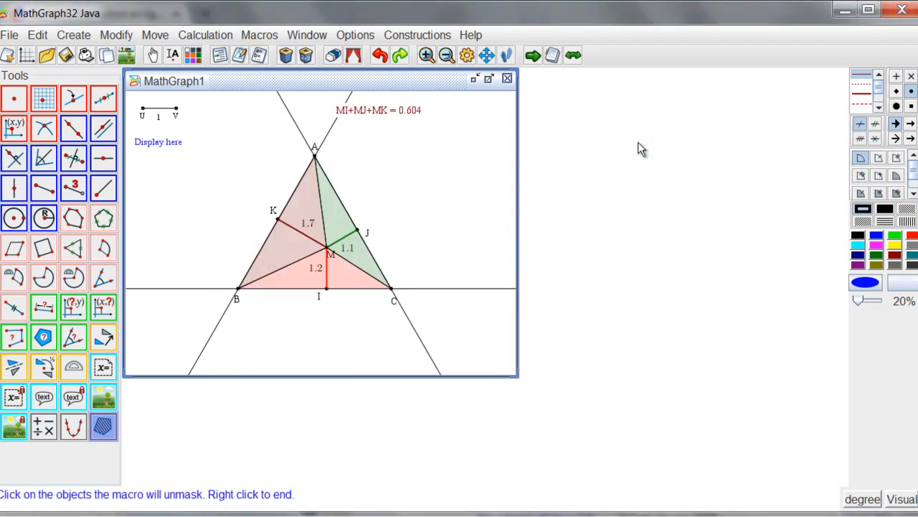
Step: Add the polygons MBC, MAC and MAB to the objects the Indication macro unmasks
{"action": "left_click", "coordinate": [350, 287]}
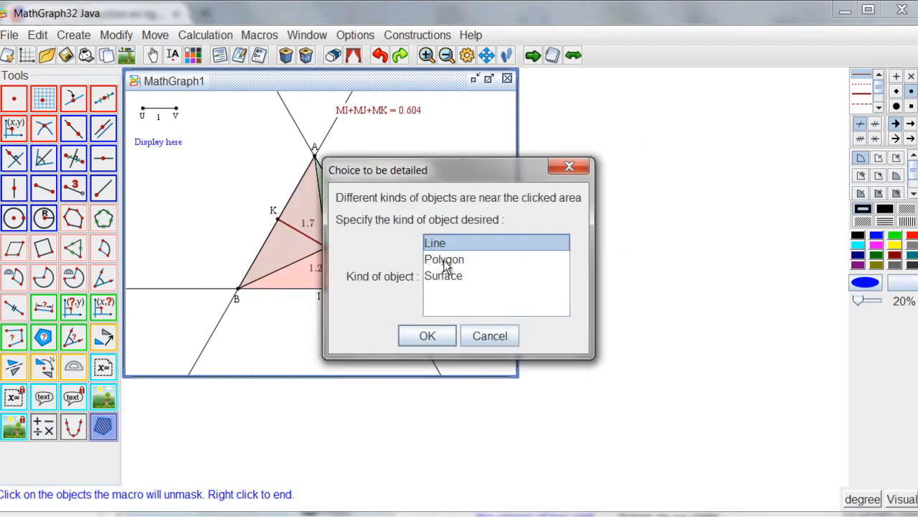
{"action": "left_click", "coordinate": [434, 260]}
{"action": "left_click", "coordinate": [431, 336]}
{"action": "left_click", "coordinate": [348, 214]}
{"action": "left_click", "coordinate": [442, 261]}
{"action": "left_click", "coordinate": [426, 334]}
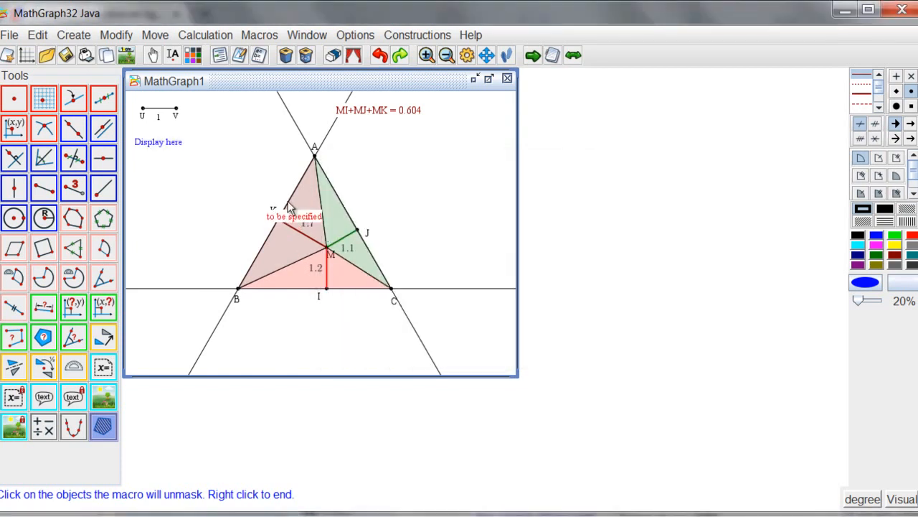
{"action": "left_click", "coordinate": [280, 209]}
{"action": "left_click", "coordinate": [435, 259]}
{"action": "left_click", "coordinate": [431, 336]}
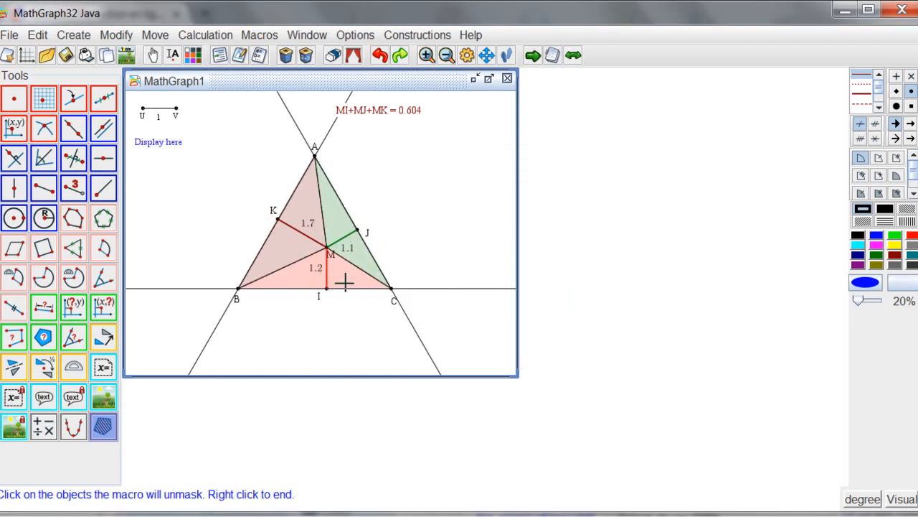
Step: Add the surfaces of triangles MBC, MAC and MAB to the Indication macro and finish its object selection
{"action": "left_click", "coordinate": [304, 294]}
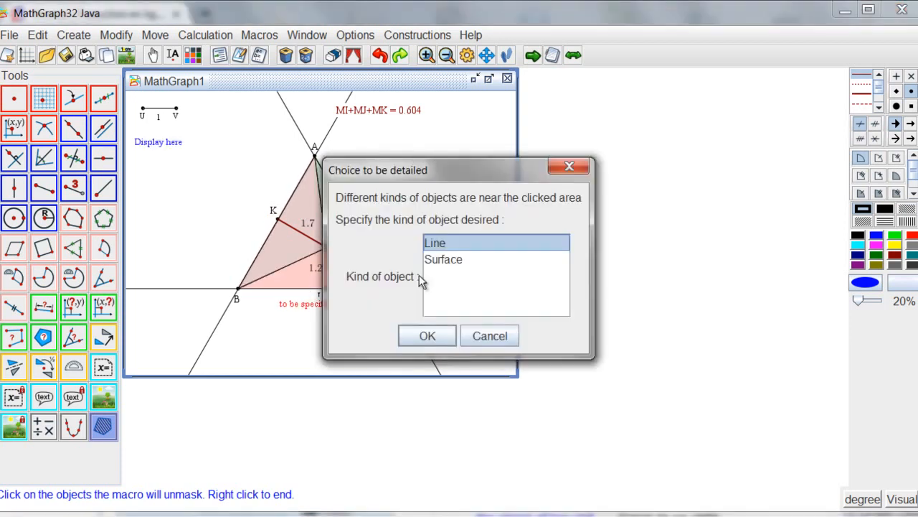
{"action": "left_click", "coordinate": [433, 259]}
{"action": "left_click", "coordinate": [428, 337]}
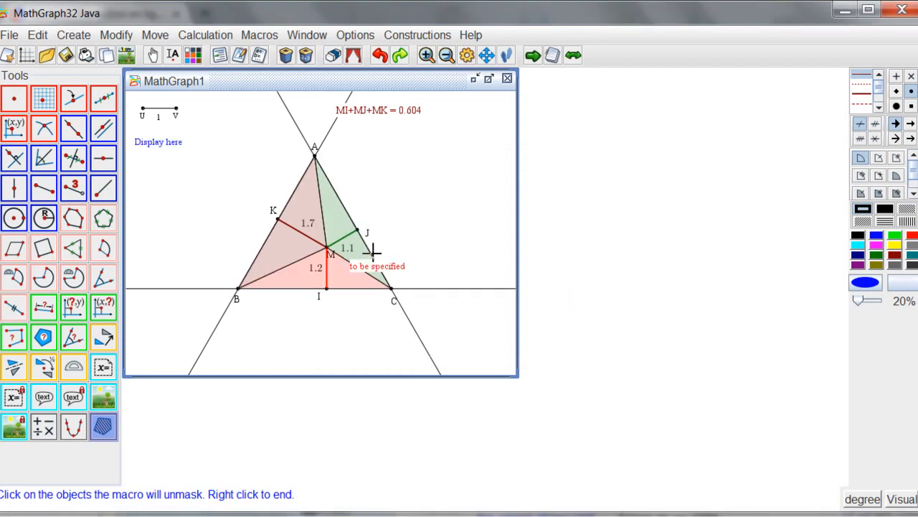
{"action": "left_click", "coordinate": [372, 250]}
{"action": "left_click", "coordinate": [442, 259]}
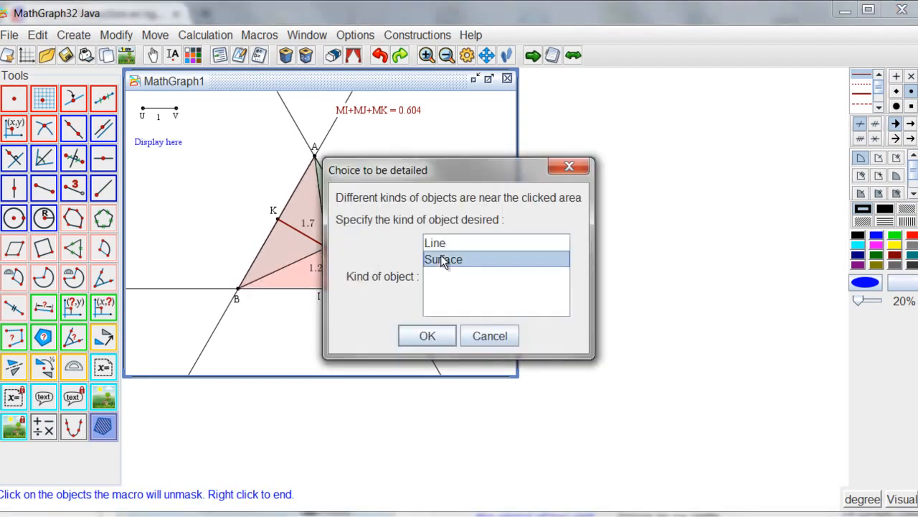
{"action": "left_click", "coordinate": [429, 336]}
{"action": "left_click", "coordinate": [292, 202]}
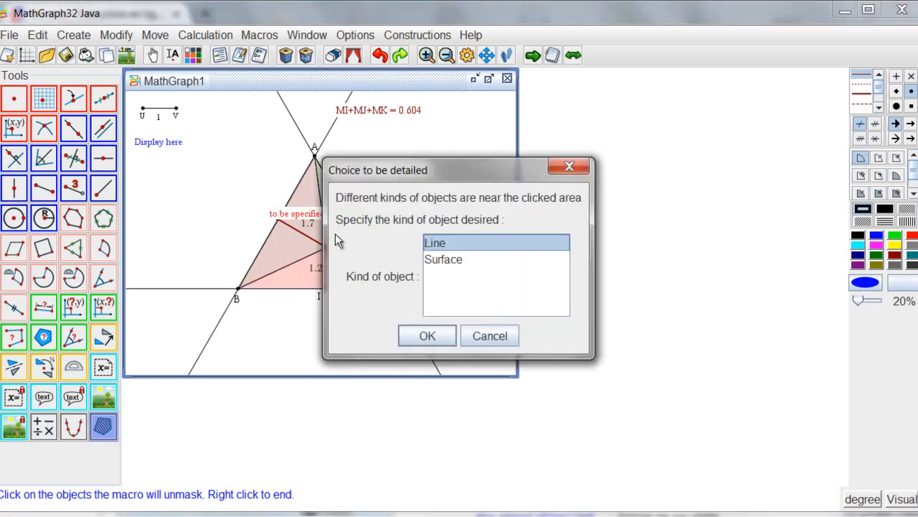
{"action": "left_click", "coordinate": [445, 259]}
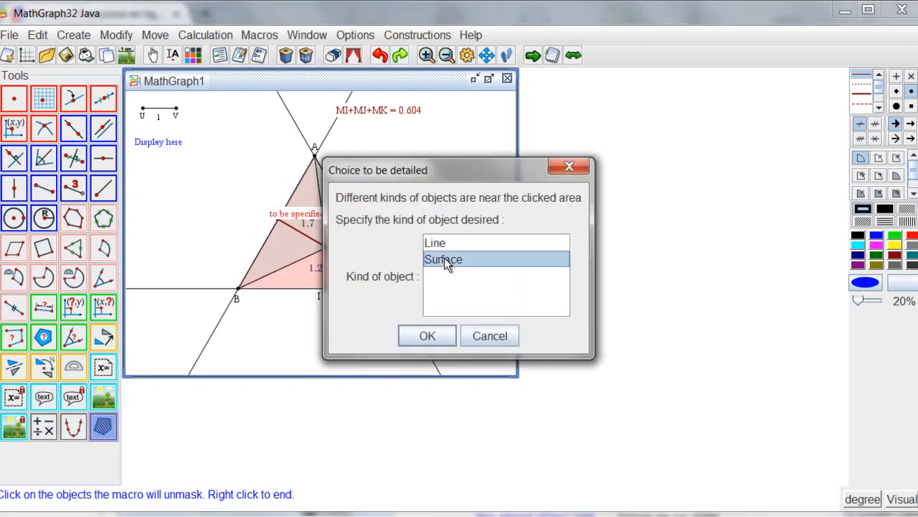
{"action": "left_click", "coordinate": [430, 335]}
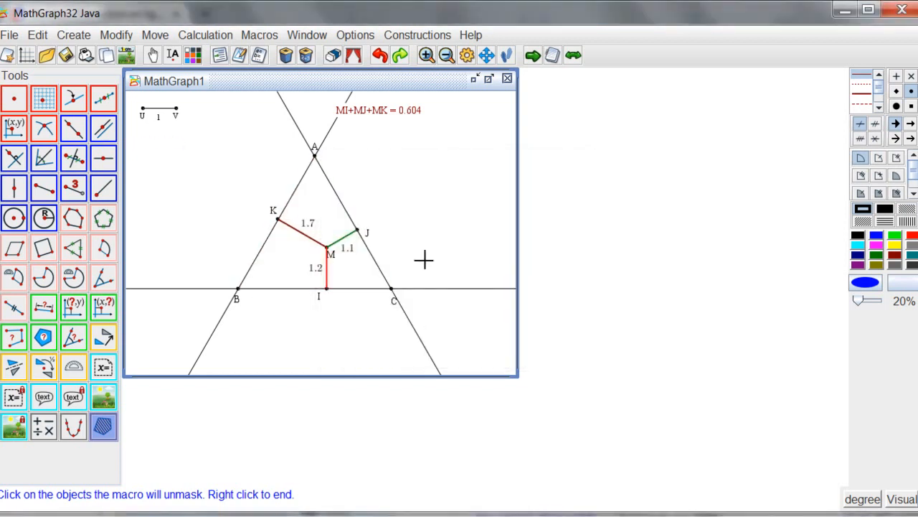
{"action": "right_click", "coordinate": [177, 190]}
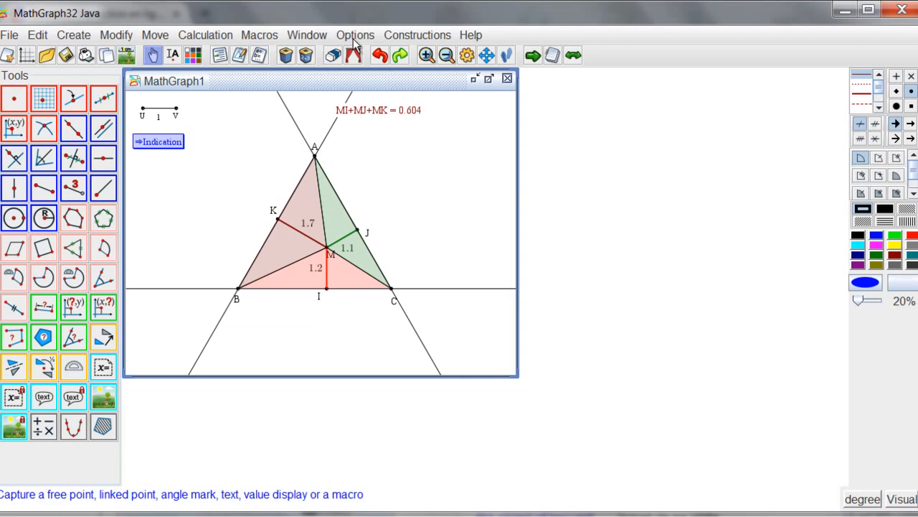
Step: Create a masking macro titled Hide below Indication, based on the Indication macro's objects and with background erase
{"action": "left_click", "coordinate": [251, 36]}
{"action": "mouse_move", "coordinate": [320, 56]}
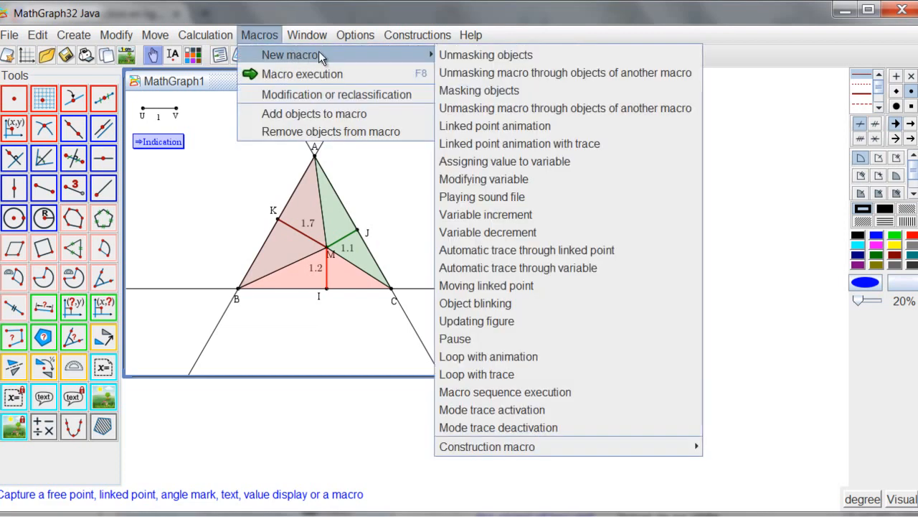
{"action": "left_click", "coordinate": [467, 108]}
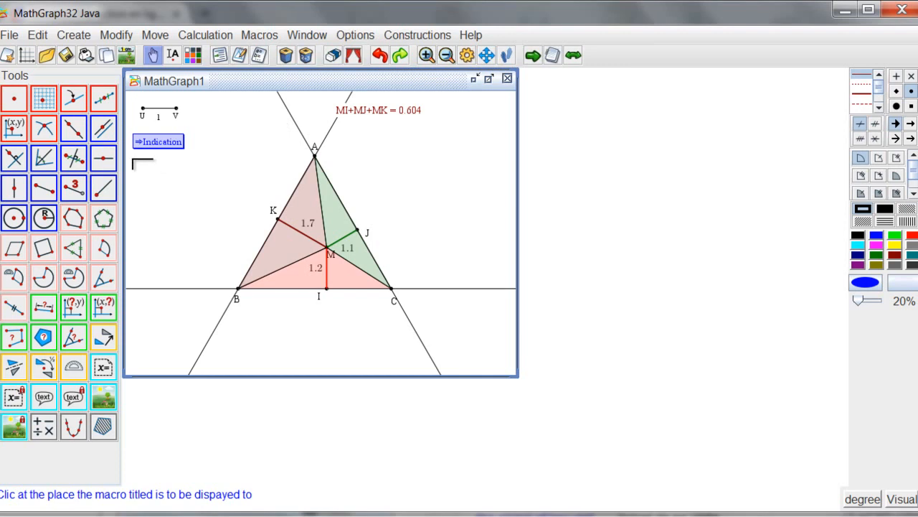
{"action": "left_click", "coordinate": [133, 160]}
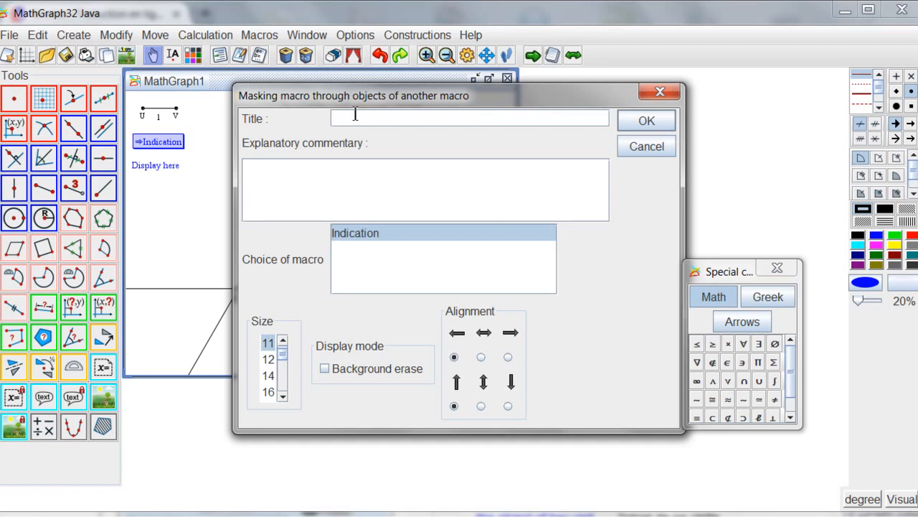
{"action": "type", "text": "Hide"}
{"action": "left_click", "coordinate": [363, 367]}
{"action": "left_click", "coordinate": [637, 123]}
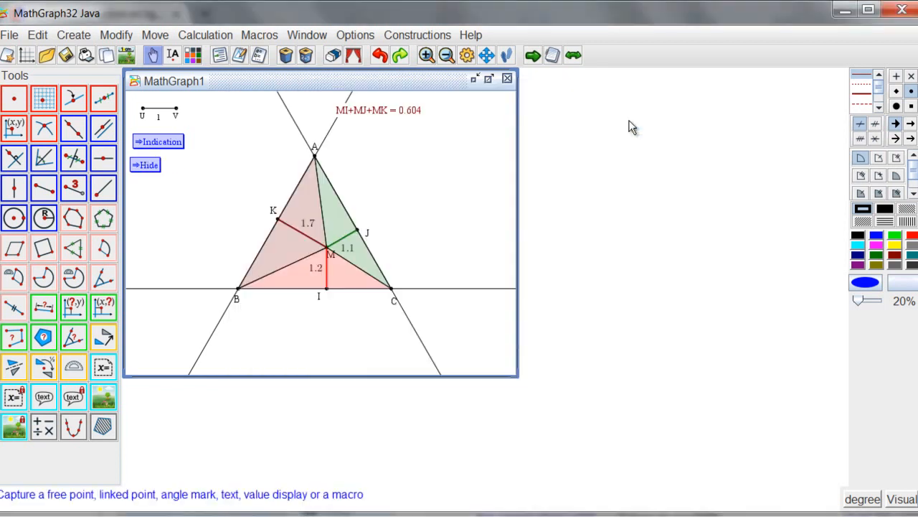
Step: Execute the Hide macro, the Indication macro and the Hide macro again to test masking and unmasking the shaded triangles
{"action": "left_click", "coordinate": [533, 55]}
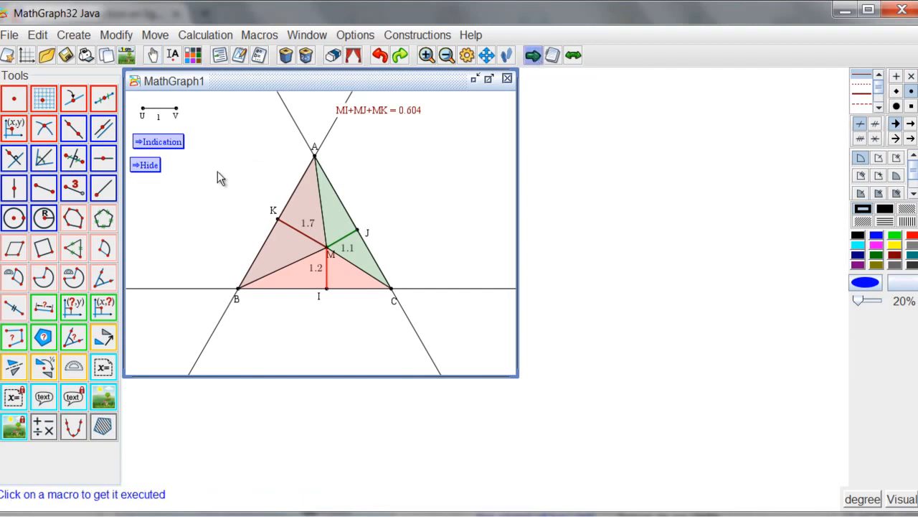
{"action": "left_click", "coordinate": [144, 170]}
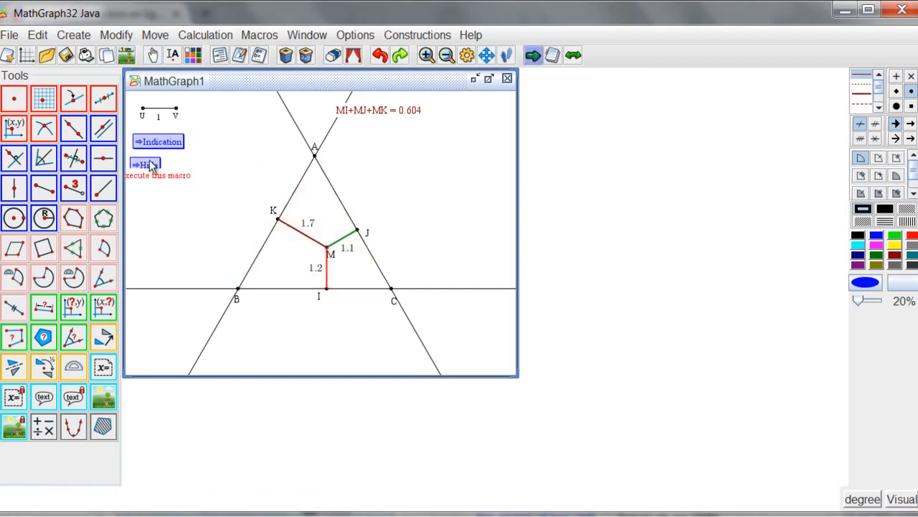
{"action": "left_click", "coordinate": [159, 141]}
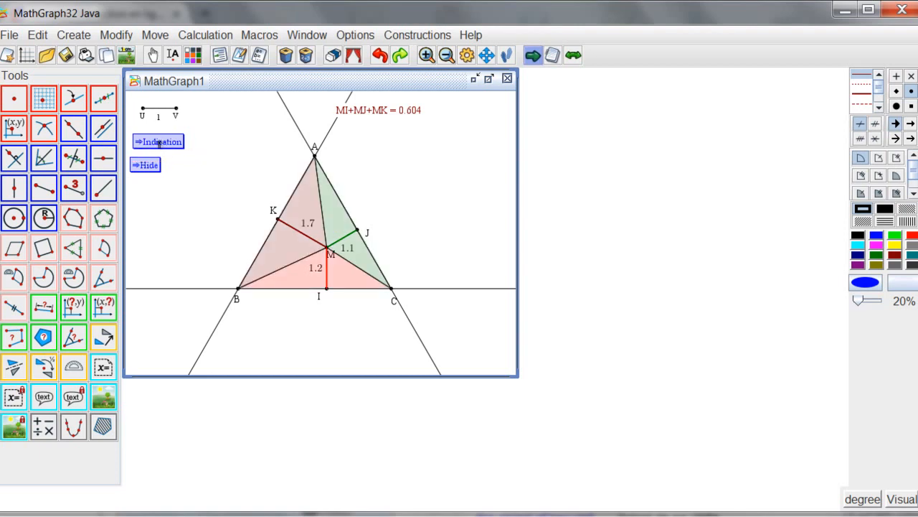
{"action": "left_click", "coordinate": [154, 168]}
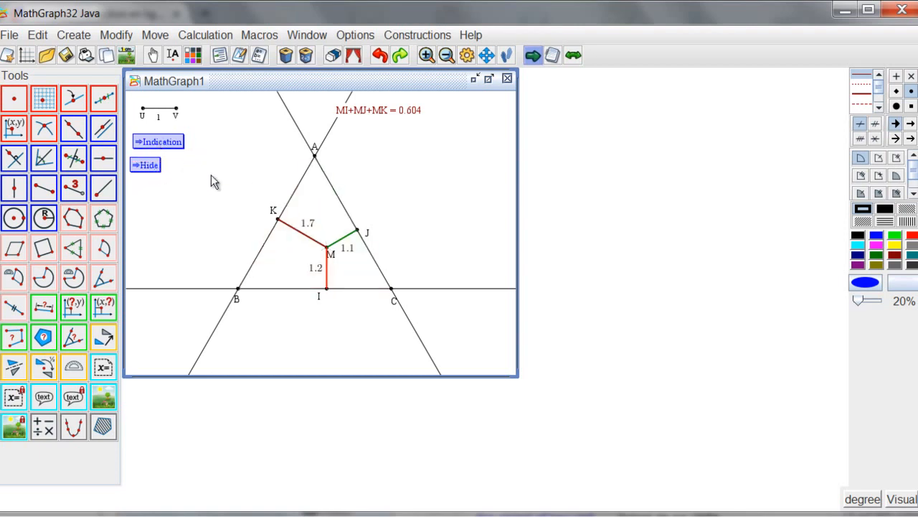